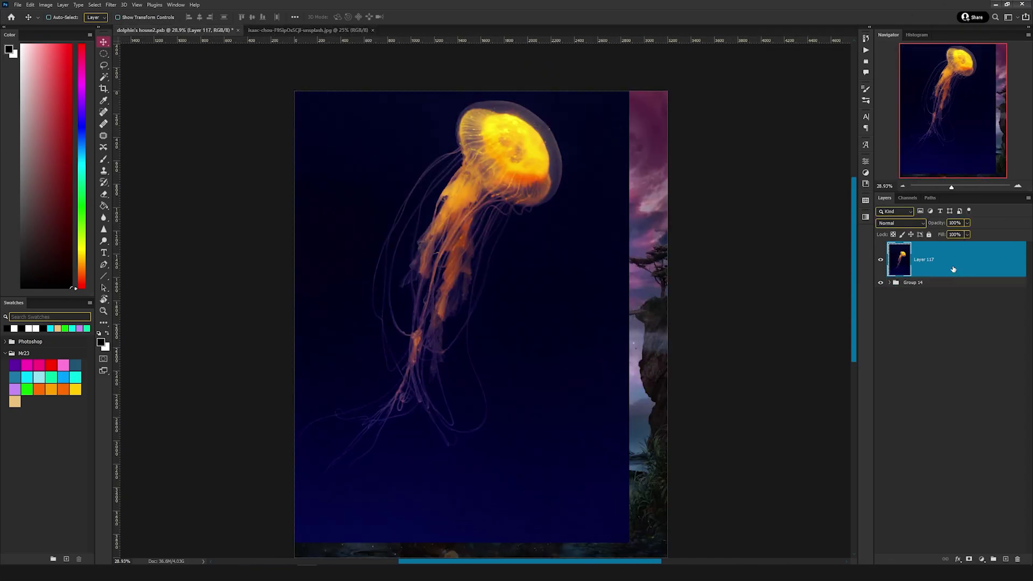
Convert the jellyfish layer to a smart object and transform it over the house at 57.06% scale and 77.90° rotation
right_click(952, 263)
click(920, 337)
key(ctrl+t)
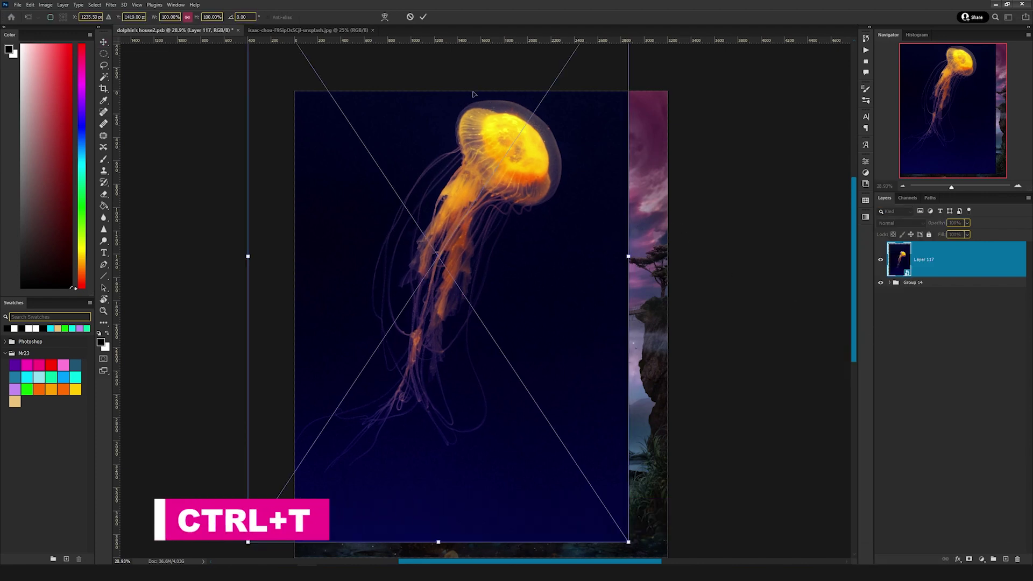
drag(628, 257, 464, 243)
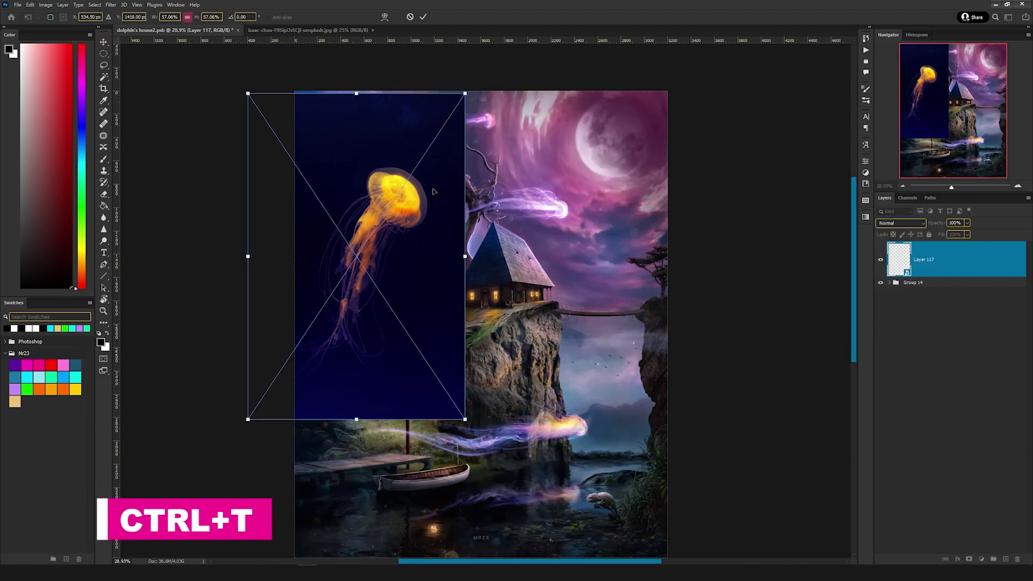
drag(443, 184, 567, 242)
drag(600, 323, 560, 412)
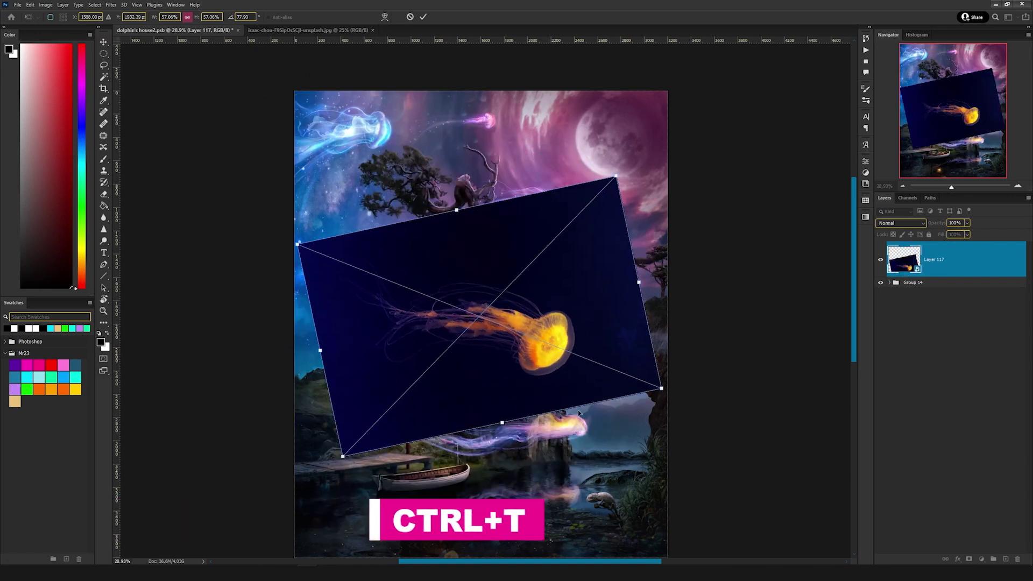
key(Return)
Set the jellyfish layer's blend mode to Screen
scroll(599, 264, up, 3)
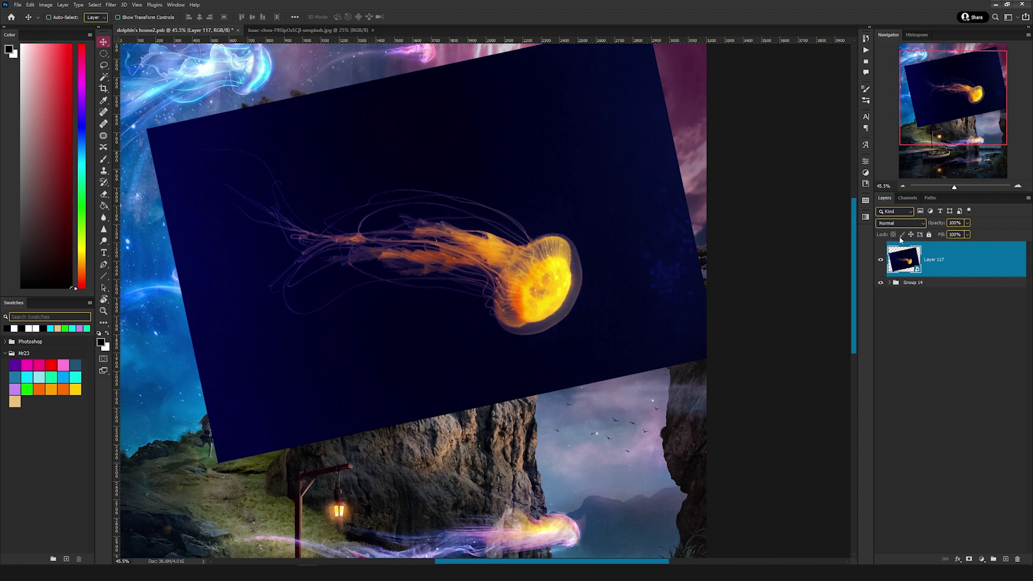
click(897, 224)
click(896, 299)
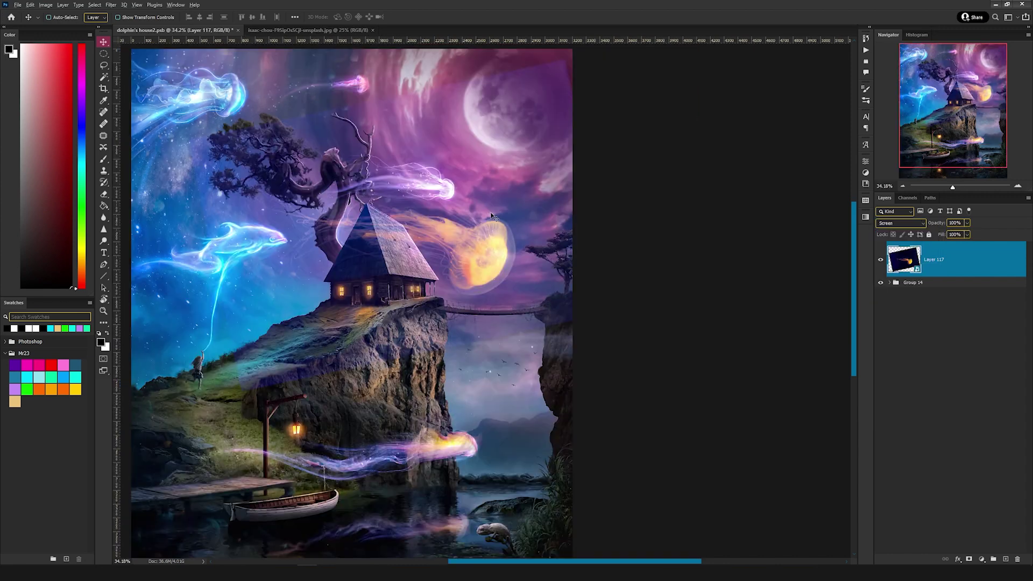
Transform the jellyfish so it is slightly smaller and rotated to about 68° beside the house roof
key(ctrl+t)
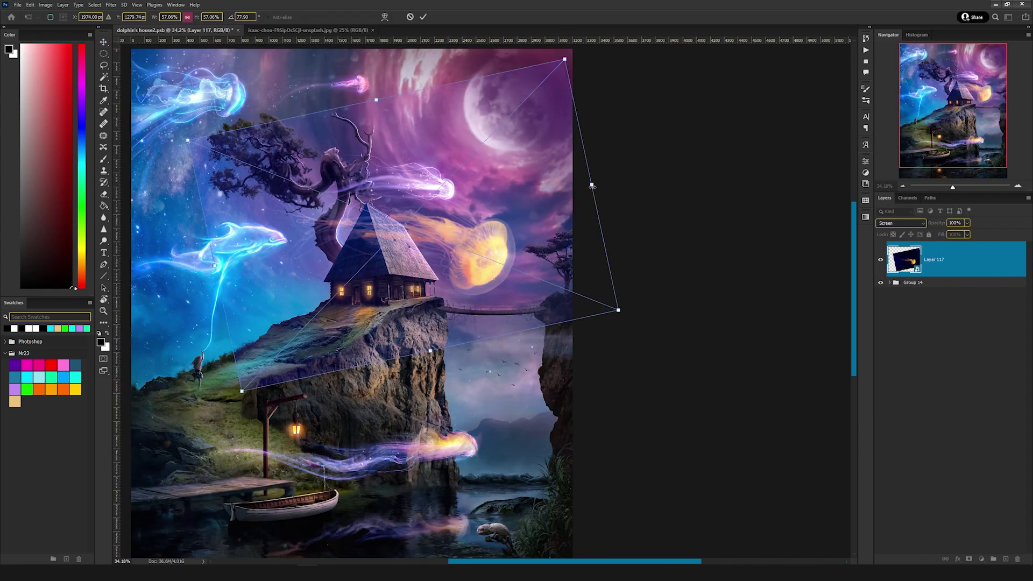
key(Return)
scroll(456, 223, up, 1)
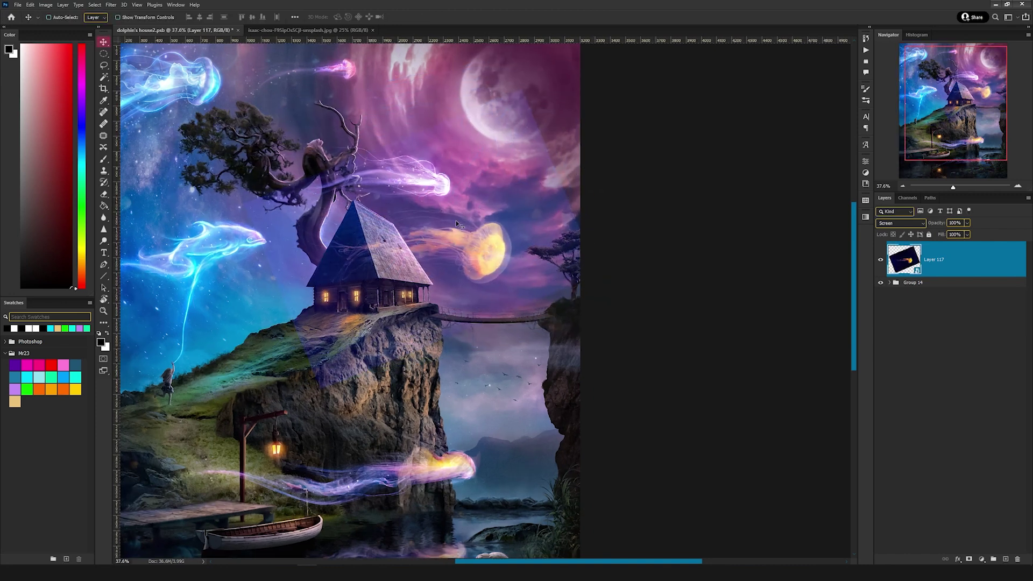
scroll(456, 224, up, 2)
scroll(463, 258, up, 3)
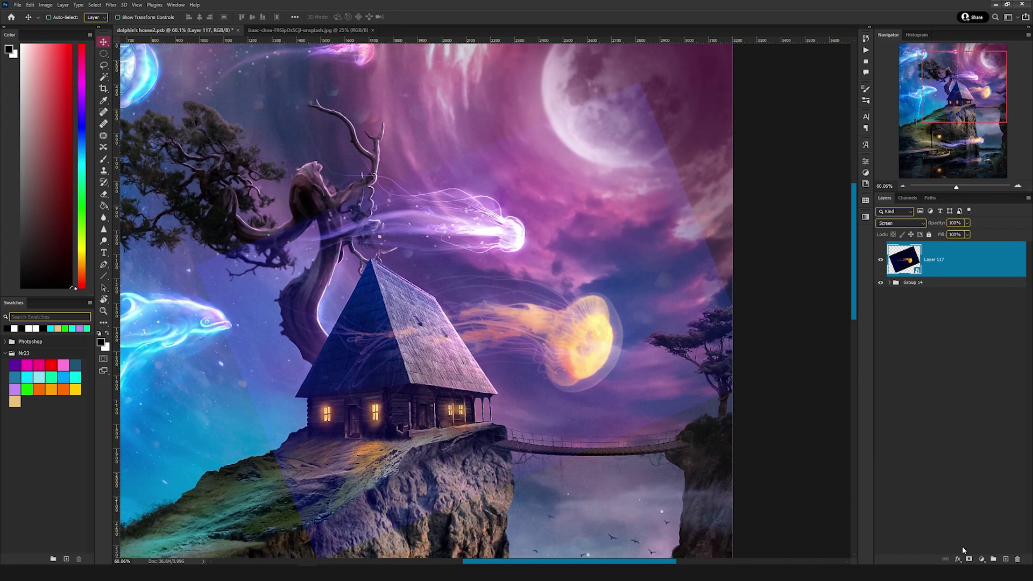
key(b)
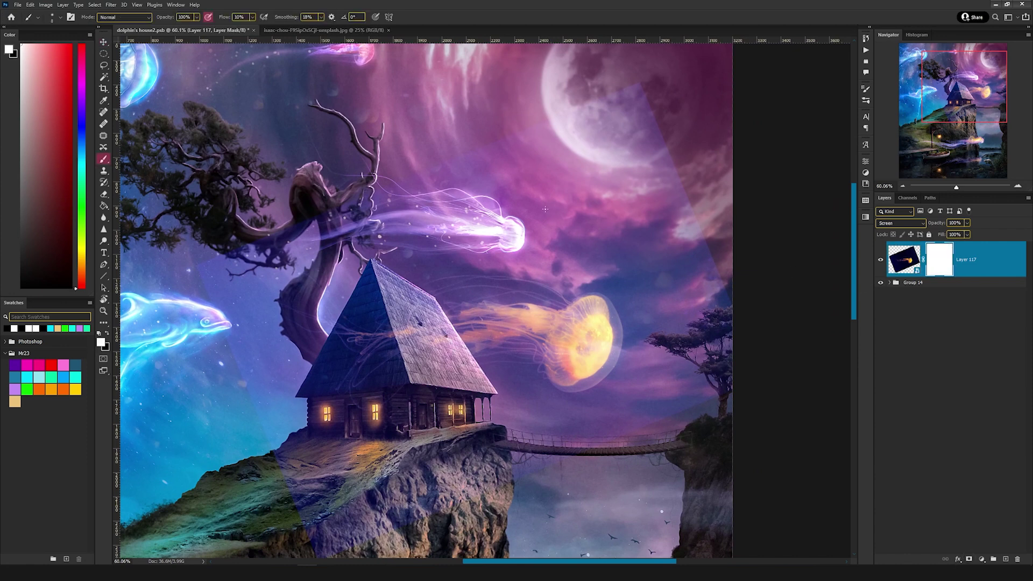
right_click(545, 208)
click(549, 4)
drag(528, 156, 591, 157)
key(x)
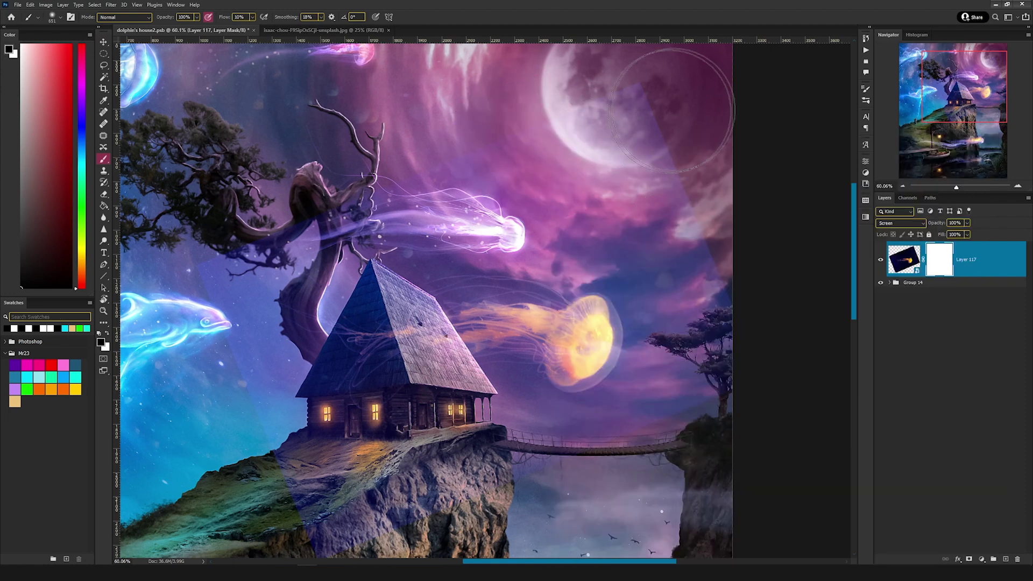
mouse_move(362, 244)
mouse_down()
mouse_move(715, 172)
mouse_move(635, 132)
mouse_move(720, 130)
mouse_up()
drag(536, 501, 210, 411)
key(v)
key(Delete)
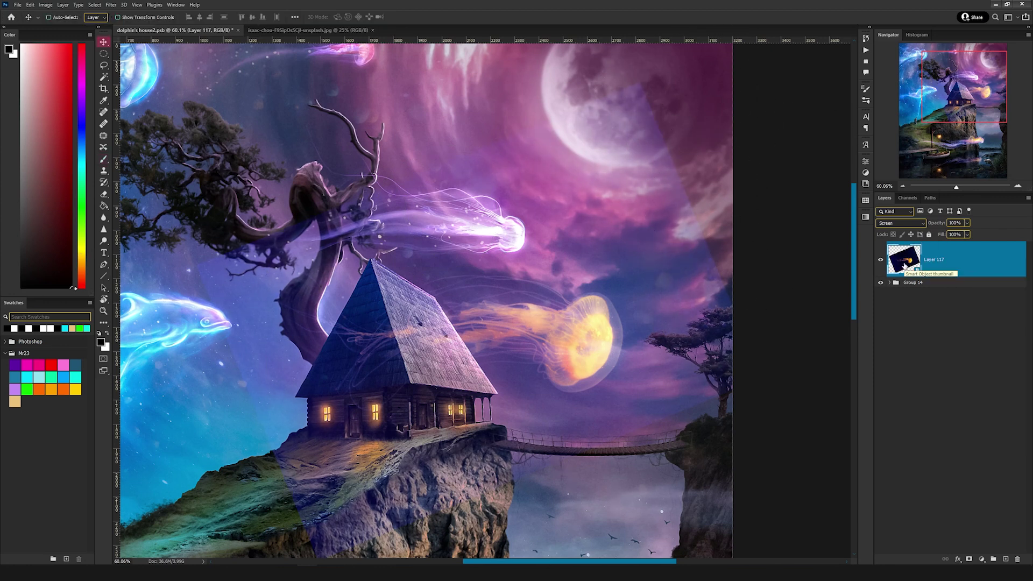
Open the jellyfish smart object's contents and add a Hue/Saturation adjustment with Blues saturation at -100 and lightness strongly reduced
double_click(905, 261)
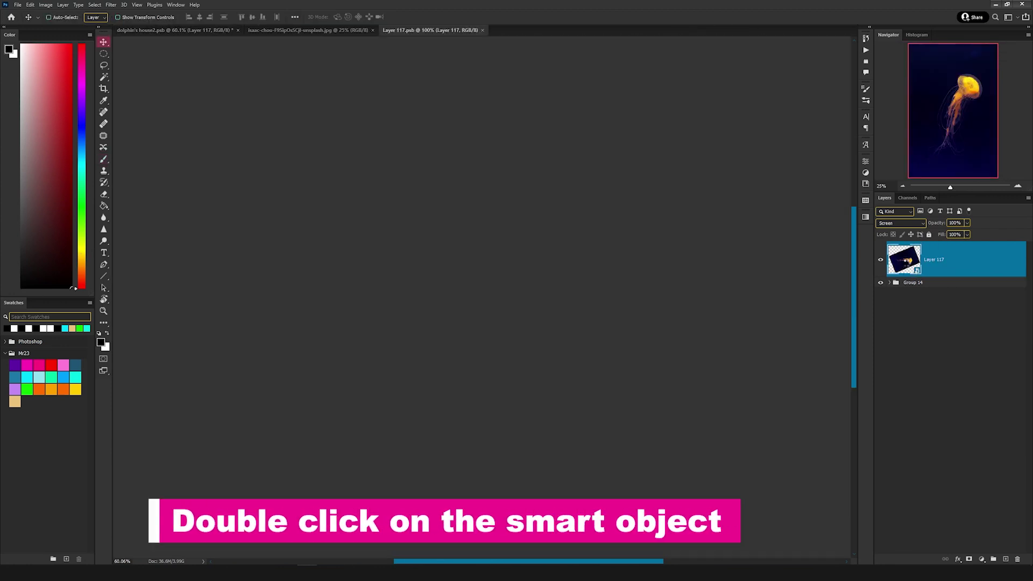
drag(562, 214, 502, 270)
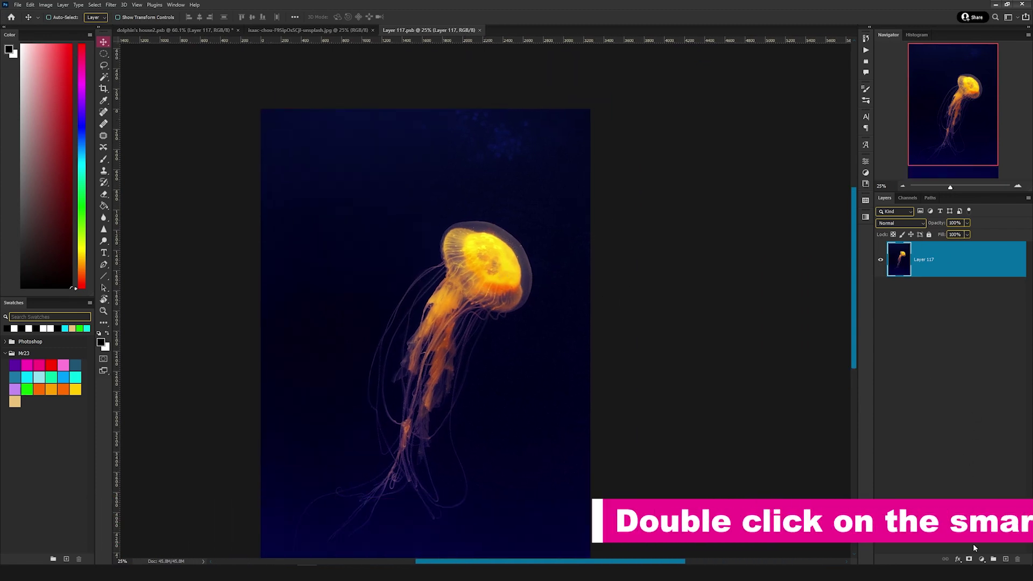
click(982, 560)
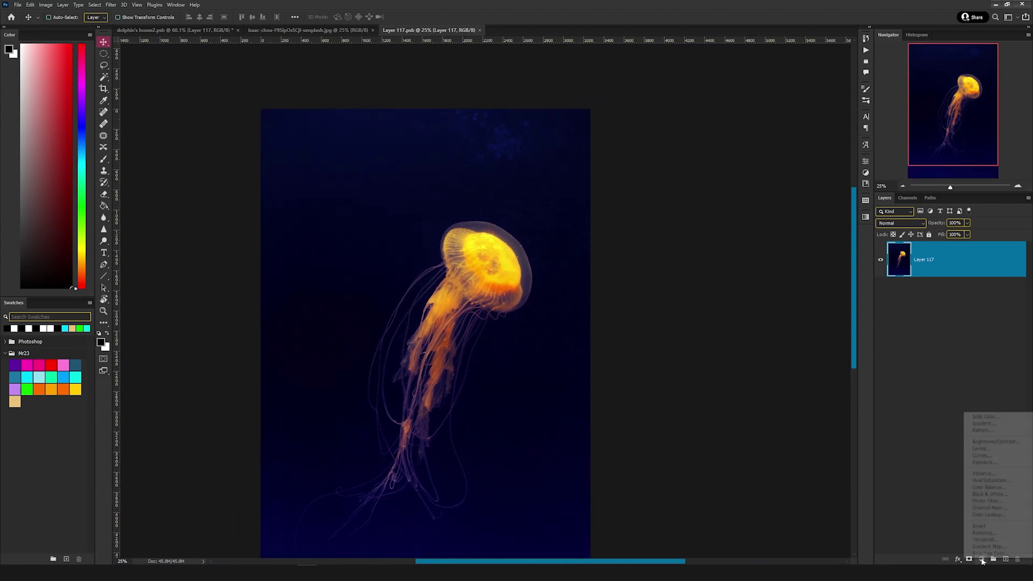
click(1001, 481)
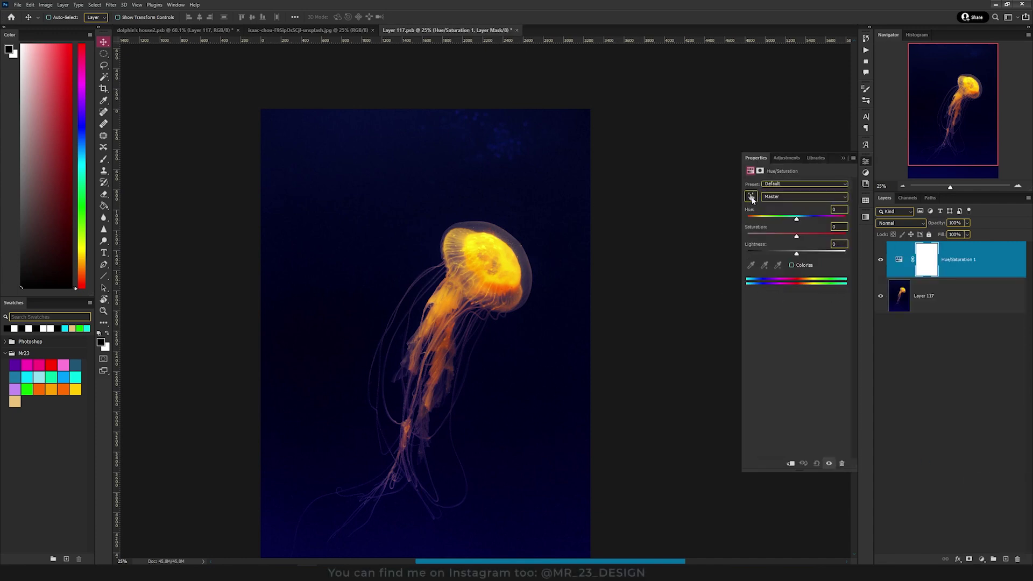
click(751, 197)
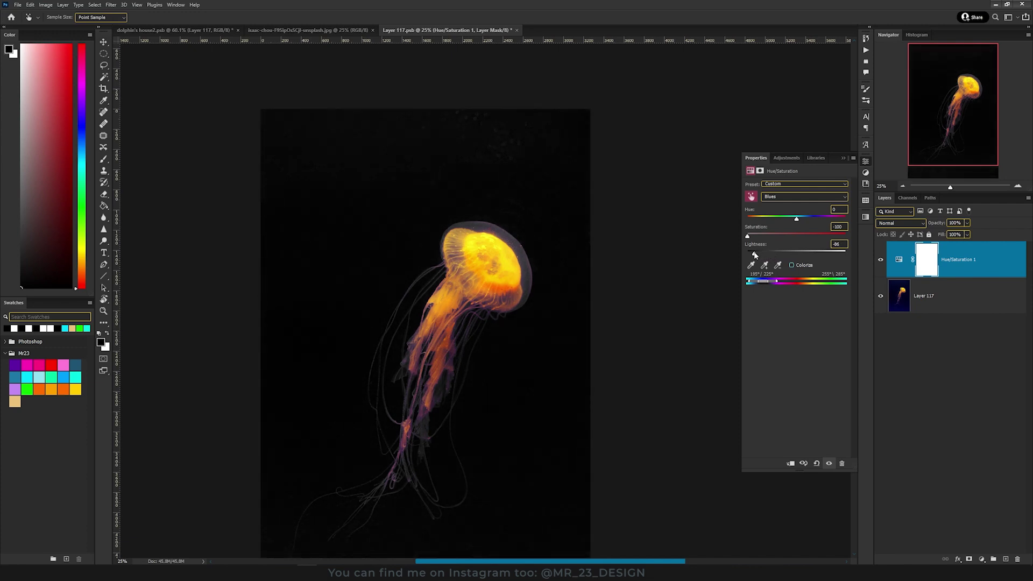
drag(739, 251, 736, 251)
Add a Levels adjustment with shadow input 10 and midtones 0.97 above the Hue/Saturation layer, and save the smart object
click(975, 270)
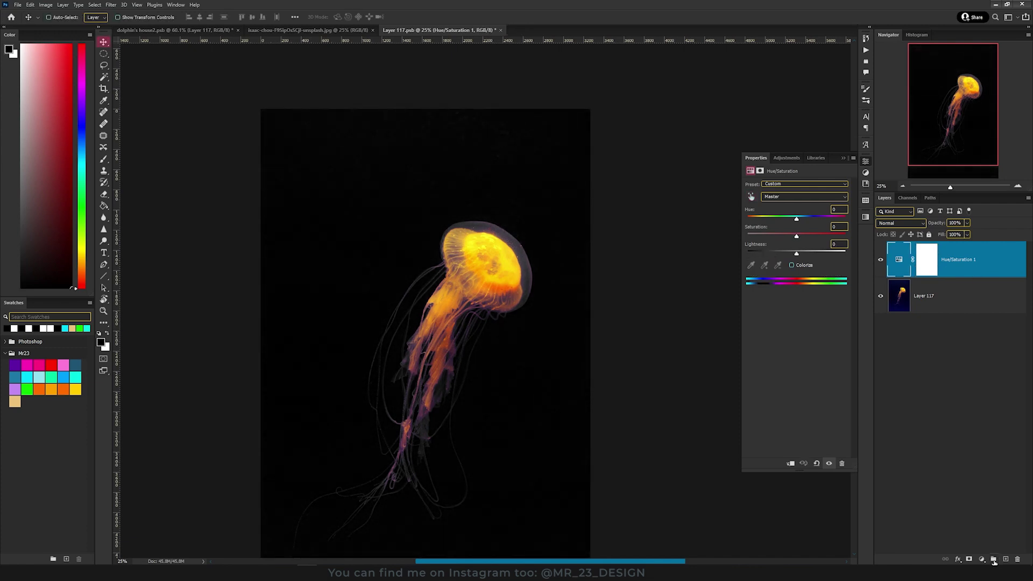
click(982, 560)
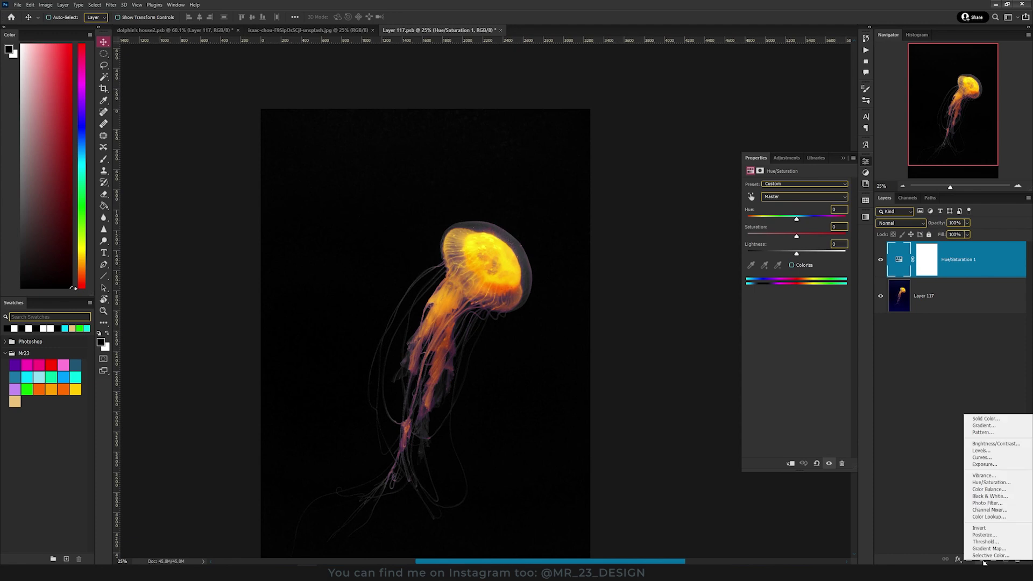
click(999, 452)
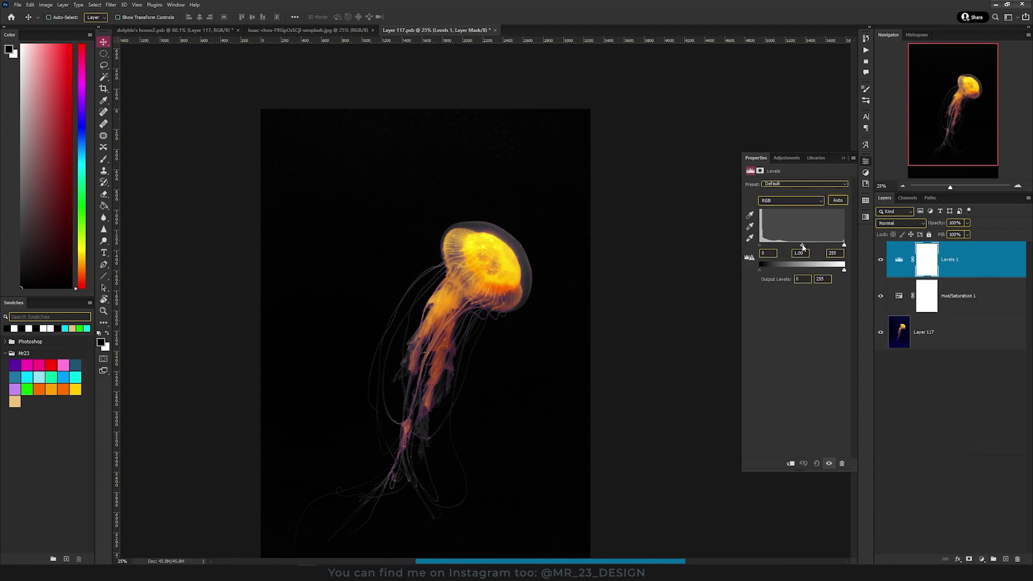
drag(803, 247, 805, 246)
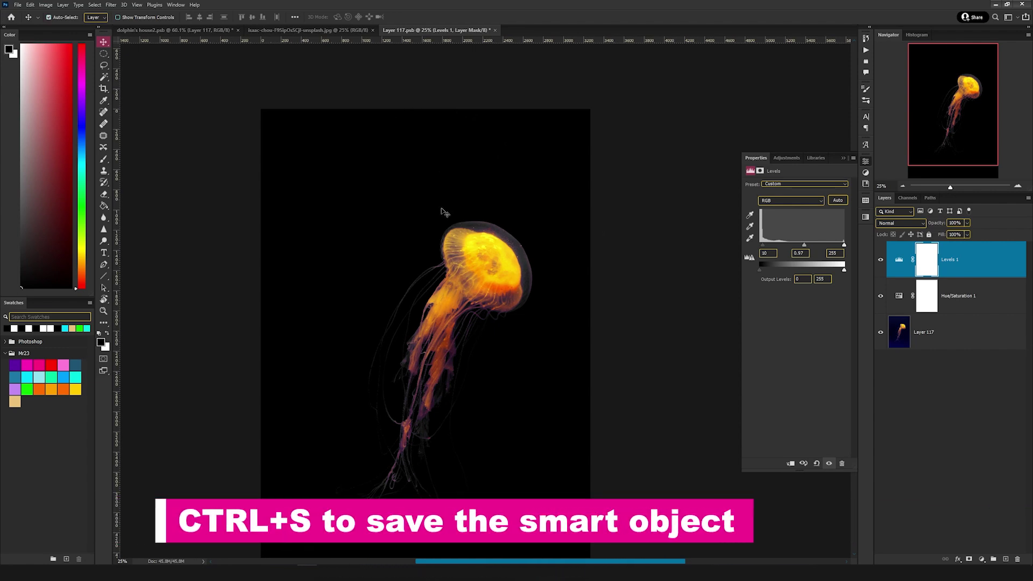
key(ctrl+s)
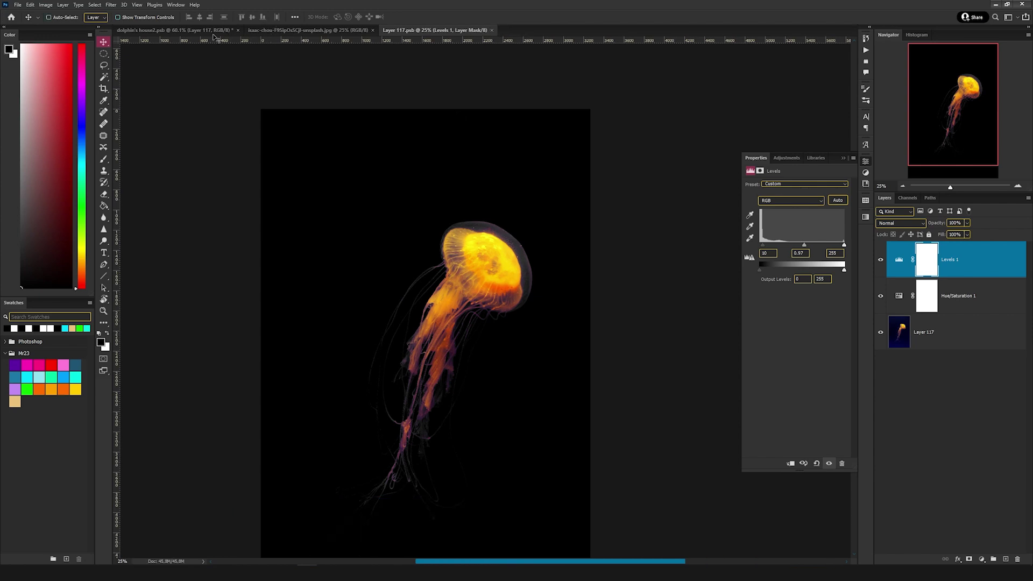
Return to the dolphin's house2.psb document and shift the jellyfish slightly towards the house, to X 963 px
click(214, 32)
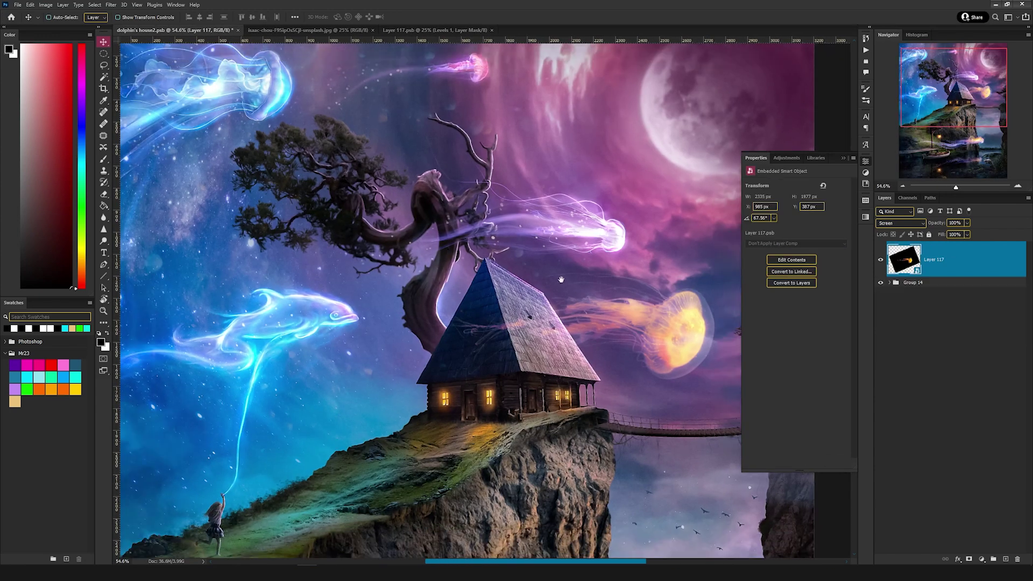
drag(561, 279, 423, 185)
drag(508, 257, 546, 266)
scroll(547, 266, down, 3)
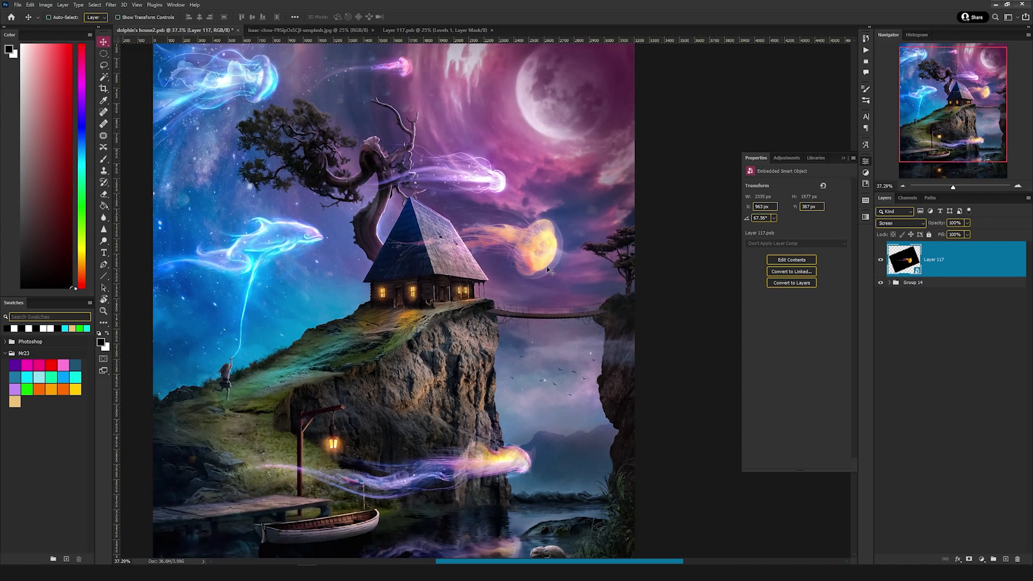
scroll(547, 269, up, 4)
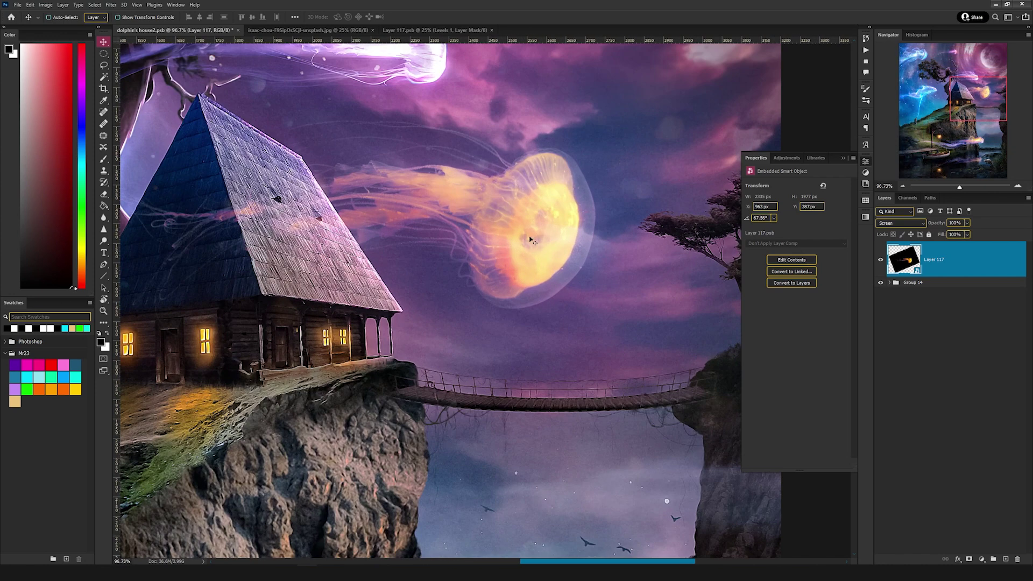
scroll(554, 186, down, 1)
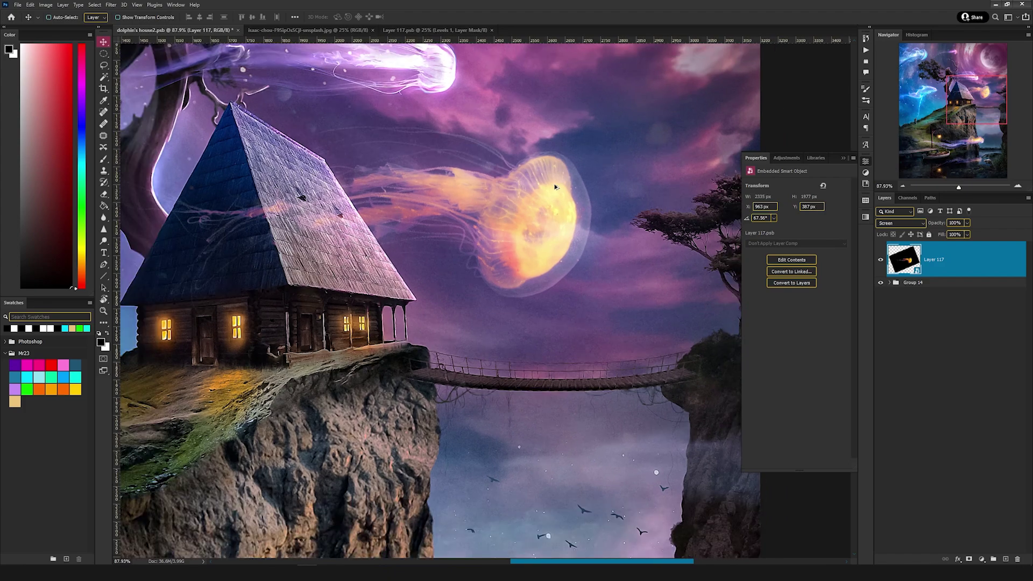
scroll(555, 187, down, 3)
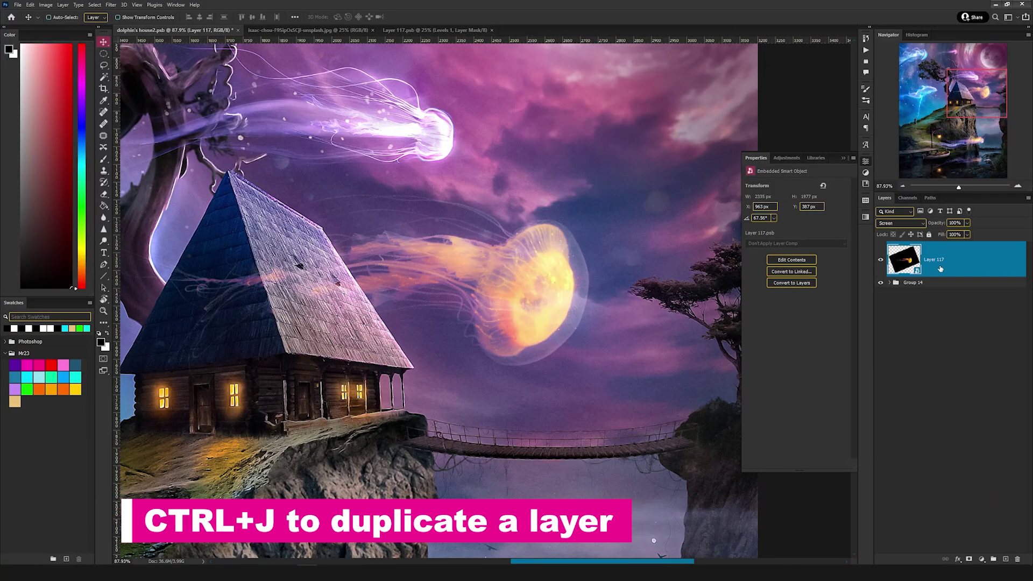
Duplicate the jellyfish layer with the original hidden, and start the Path Blur filter on the copy
key(ctrl+j)
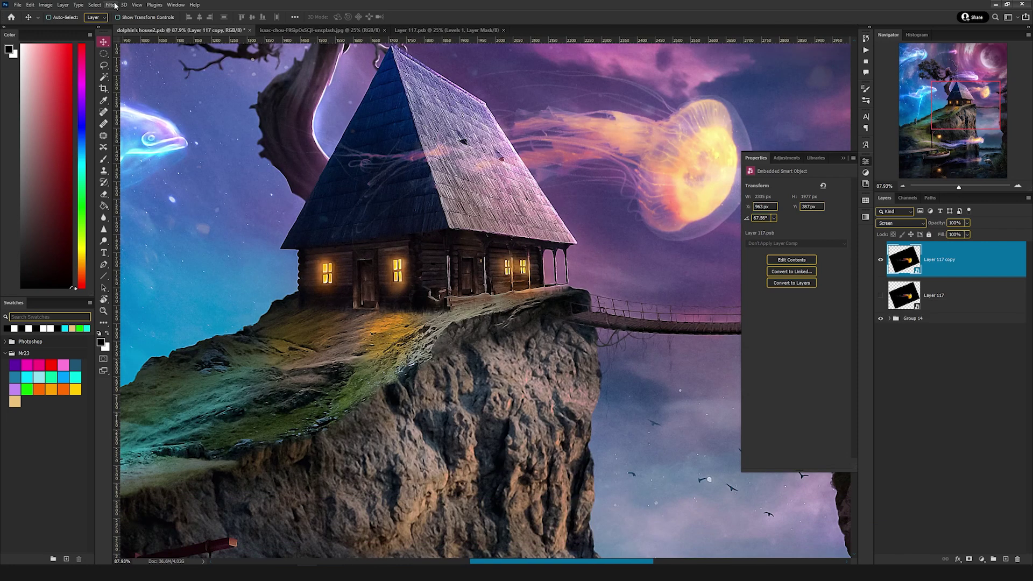
click(114, 5)
mouse_move(161, 115)
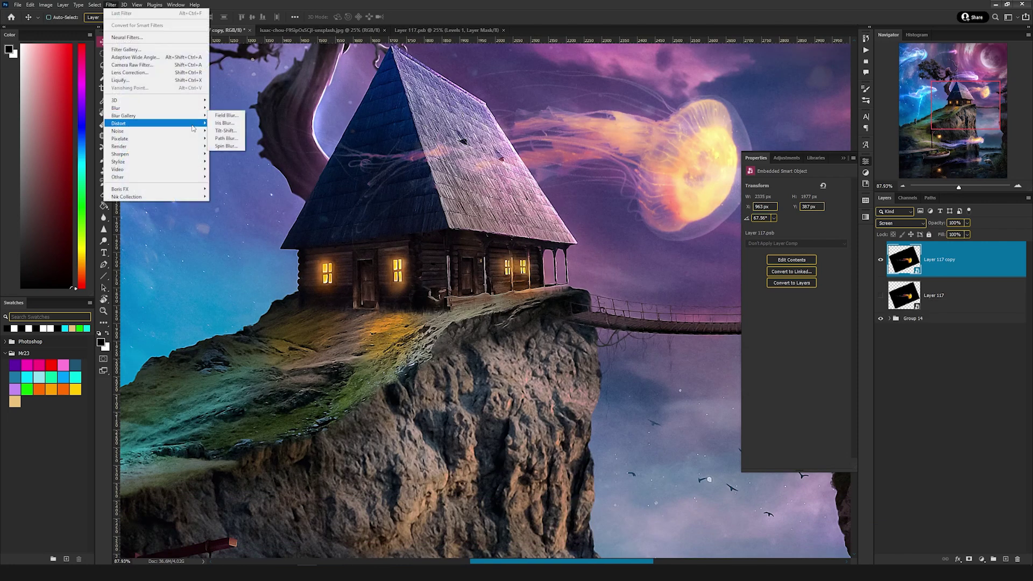
click(227, 140)
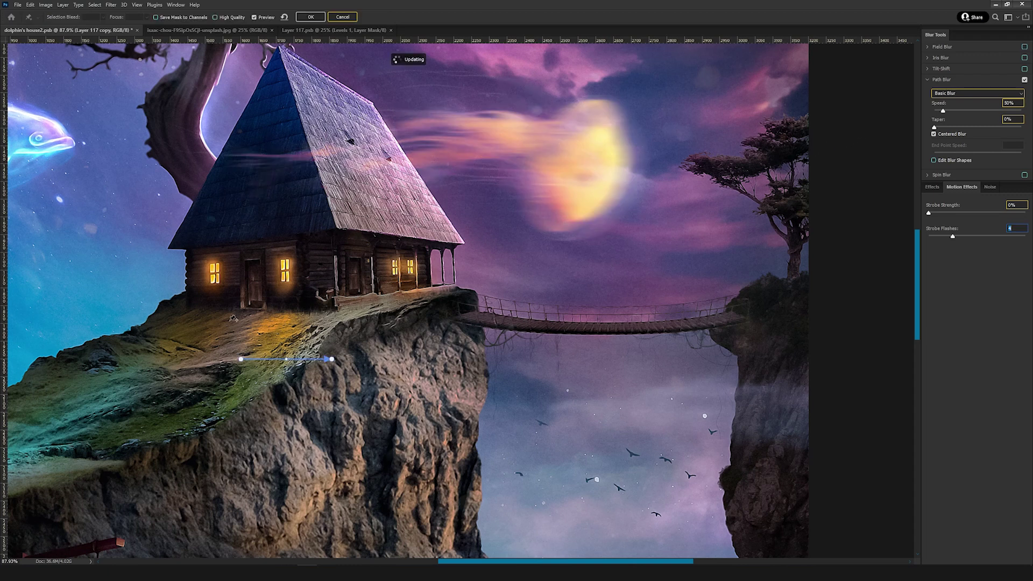
Reshape the default blur path into a curve following the outer edge of the jellyfish's bell
drag(242, 359, 422, 263)
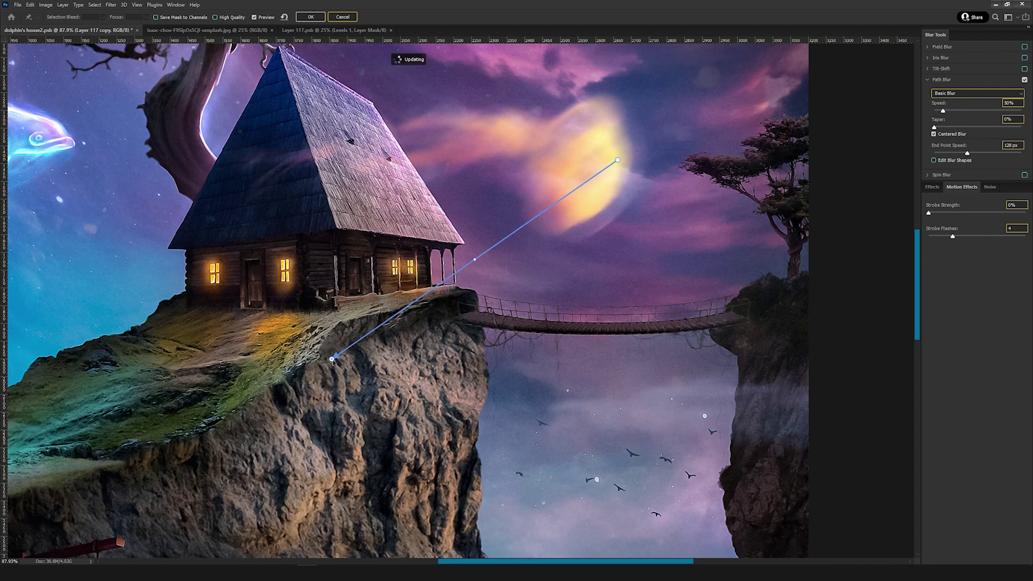
drag(351, 354, 587, 241)
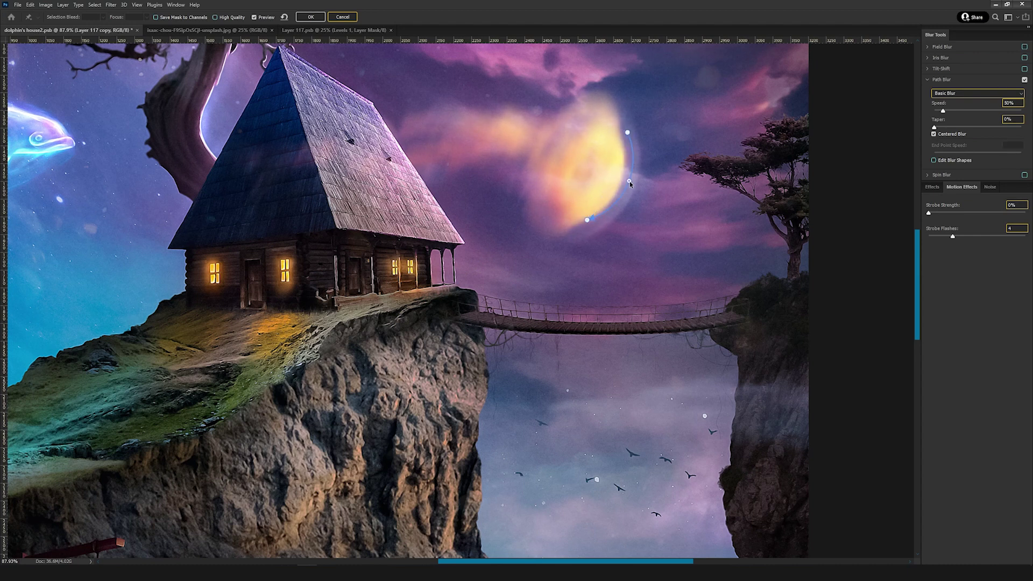
drag(587, 219, 578, 241)
drag(629, 109, 621, 103)
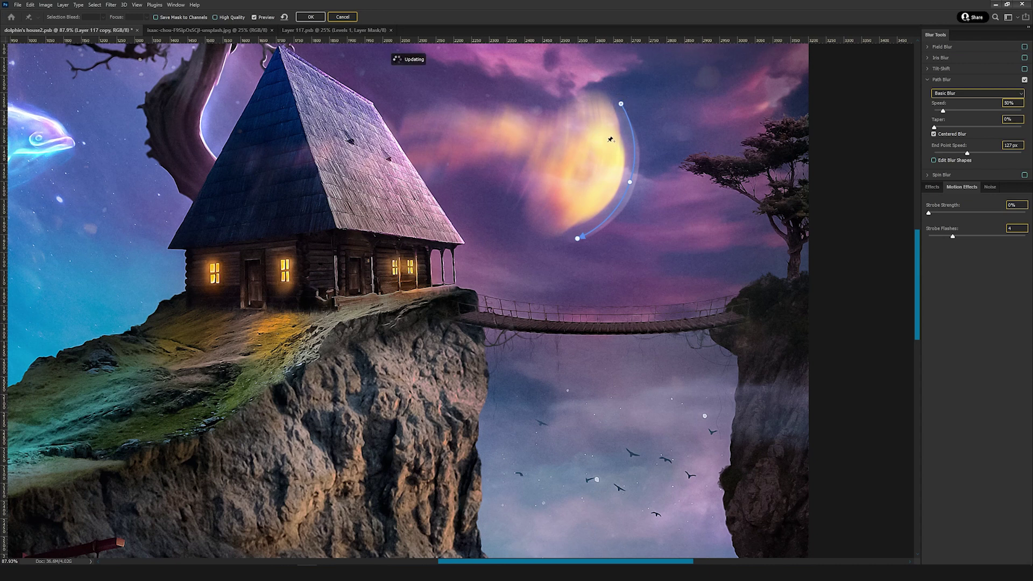
Draw a wavy blur path from the jellyfish's bell along its upper tentacles, across the roof to the tree trunk
click(607, 148)
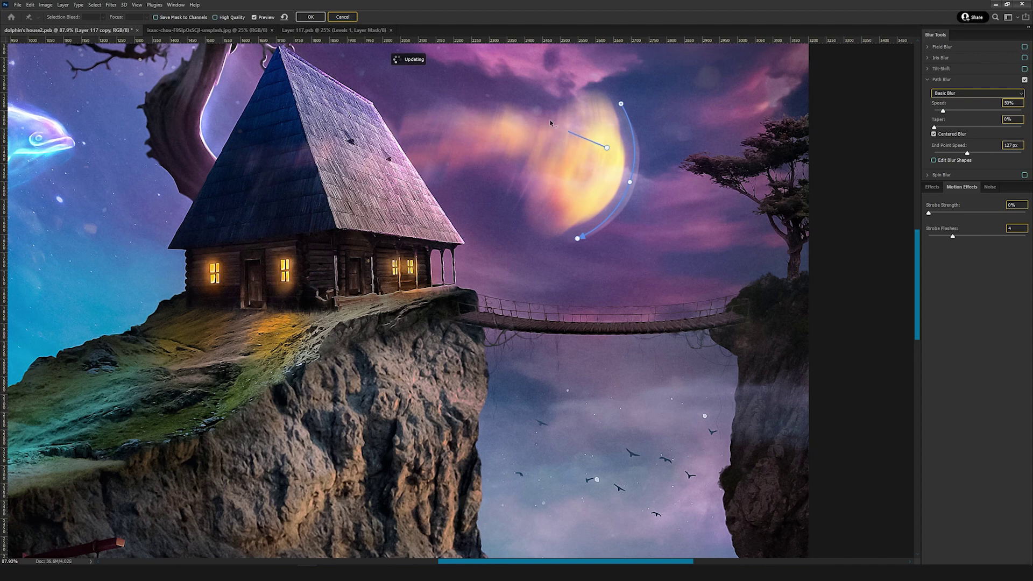
click(515, 122)
click(392, 143)
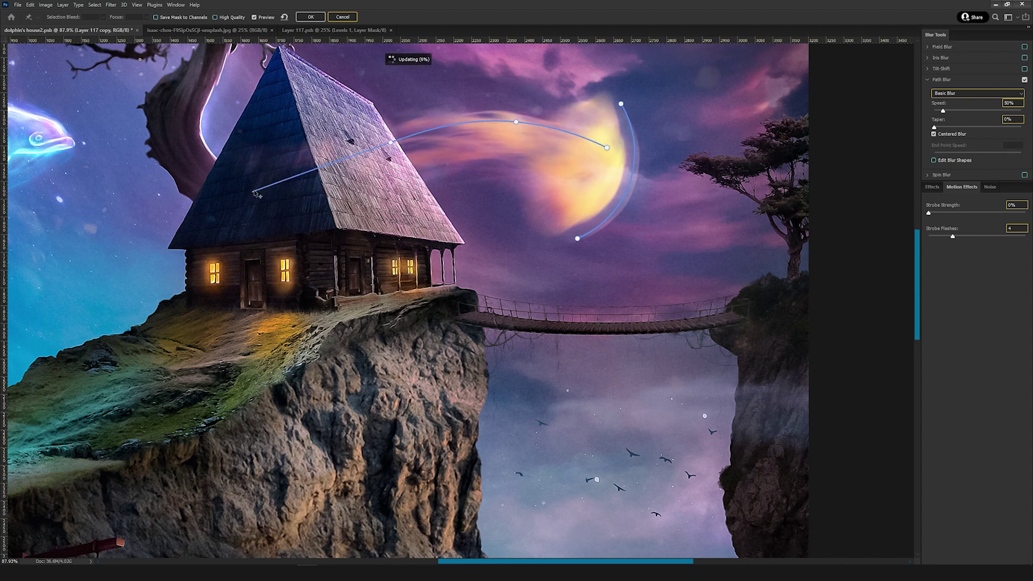
double_click(262, 176)
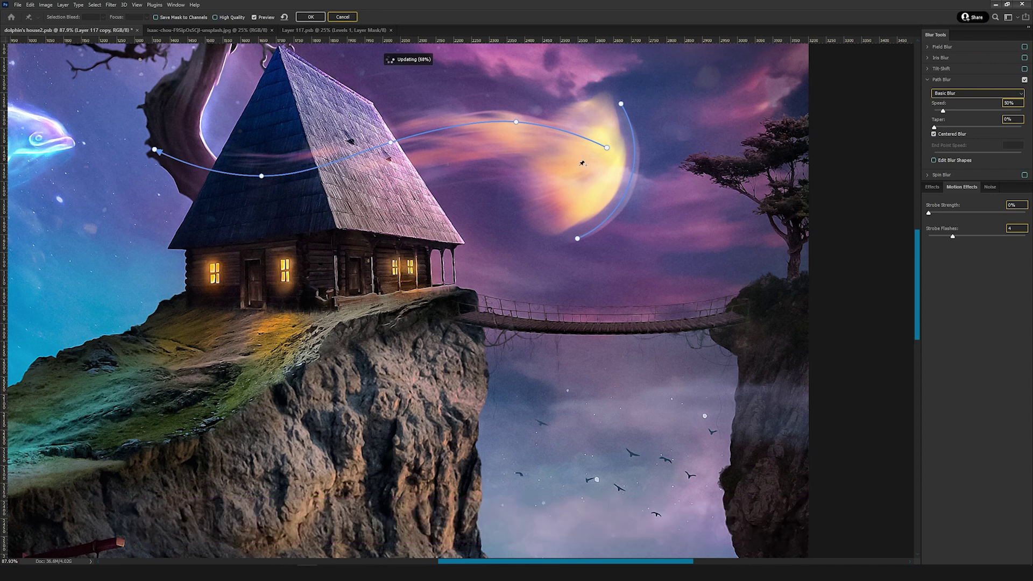
Draw a second curved blur path from the jellyfish's bell along the middle tentacles to the roof's lower far edge
click(513, 146)
click(359, 179)
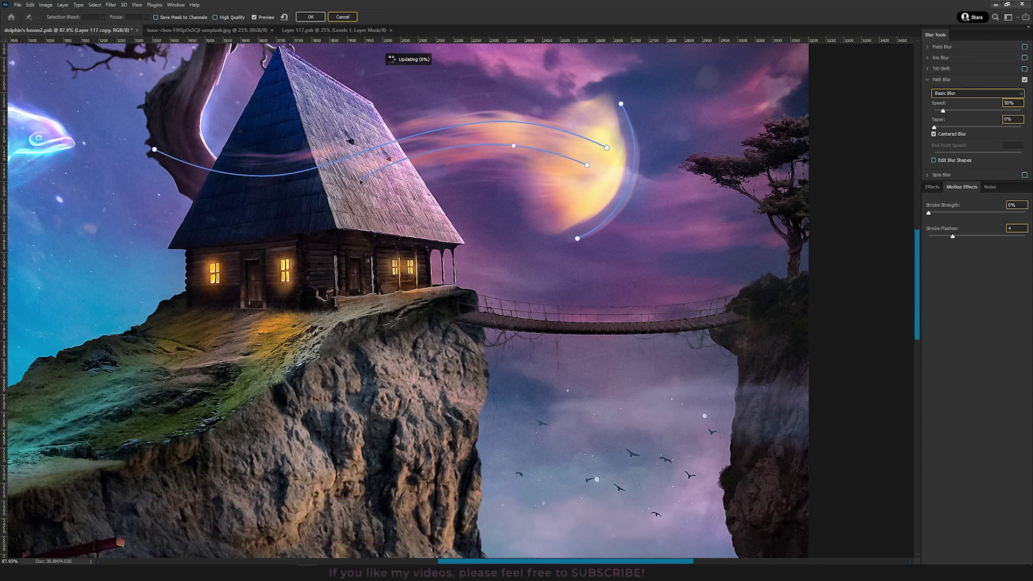
click(263, 214)
double_click(188, 214)
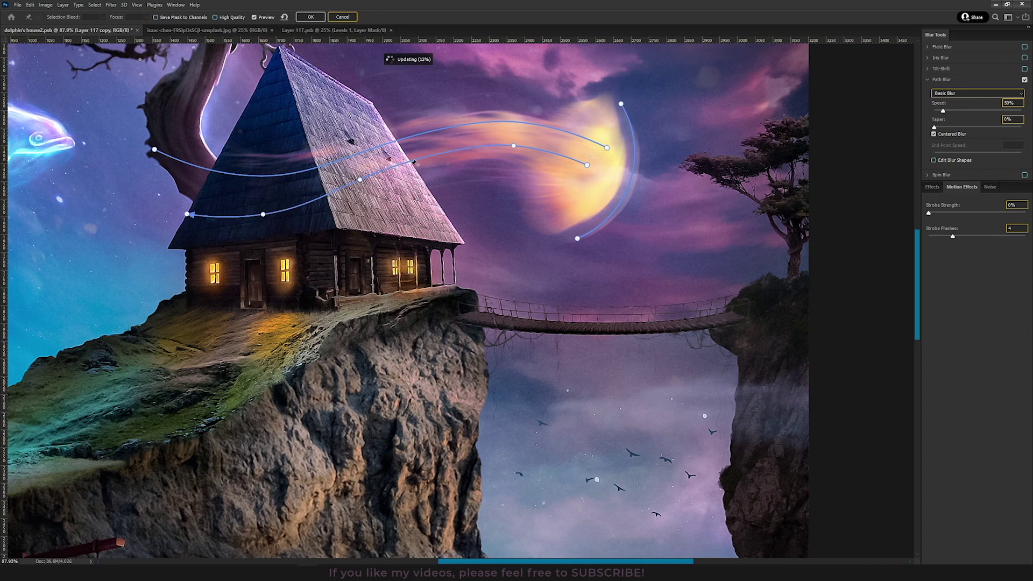
Draw a third blur path below it, from the bell's lower part along the tentacles to the roof's eave
click(574, 176)
click(473, 166)
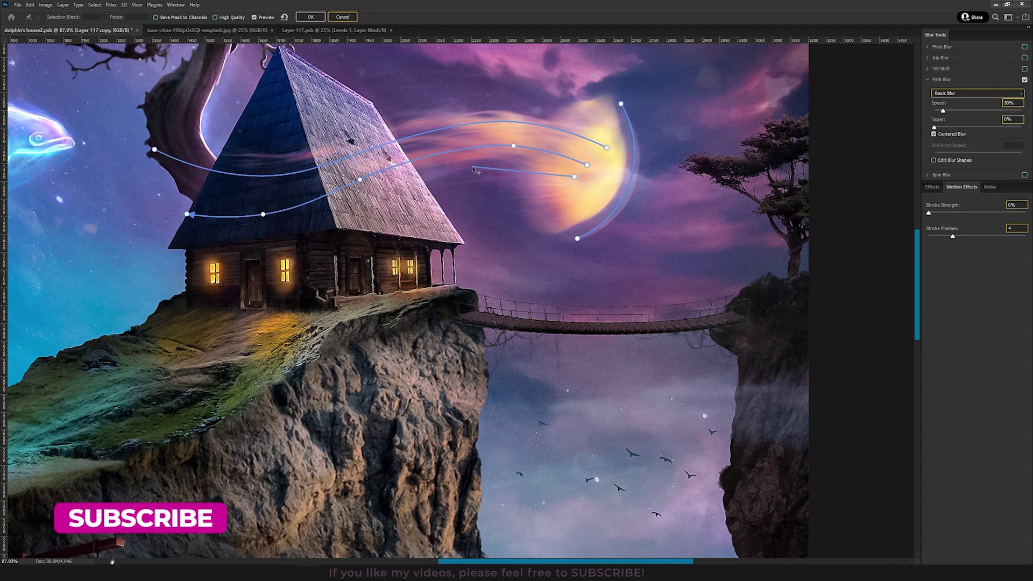
click(354, 204)
double_click(289, 230)
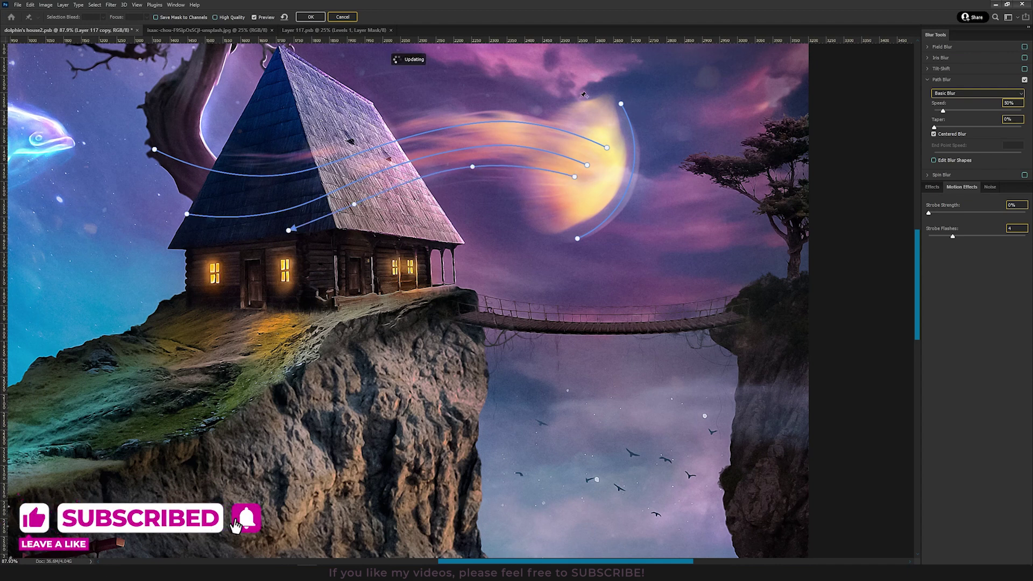
Refine the bell's curved blur path by extending its upper end around the bell's top and bowing its middle slightly outwards
drag(622, 106, 595, 93)
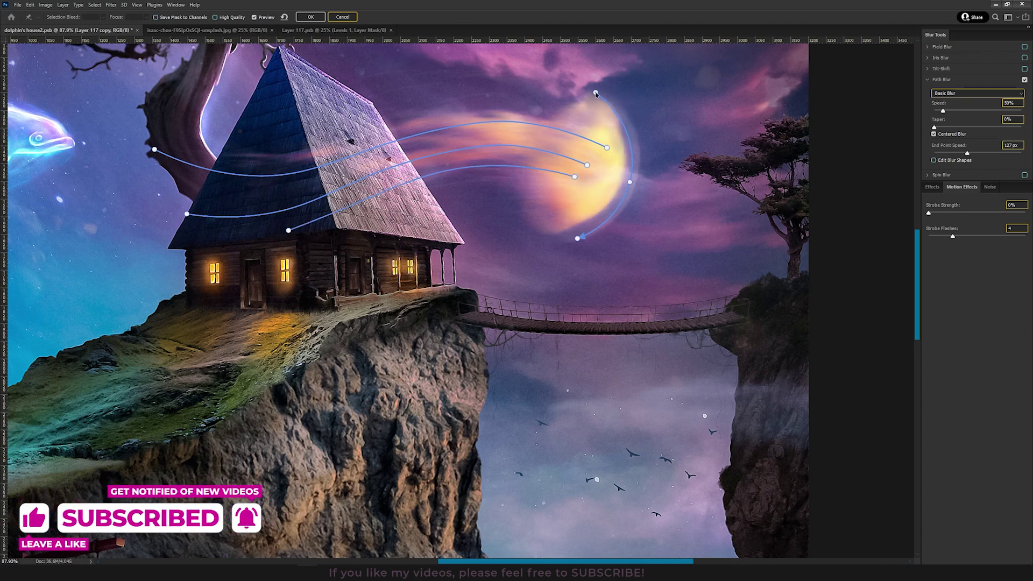
drag(631, 185, 633, 188)
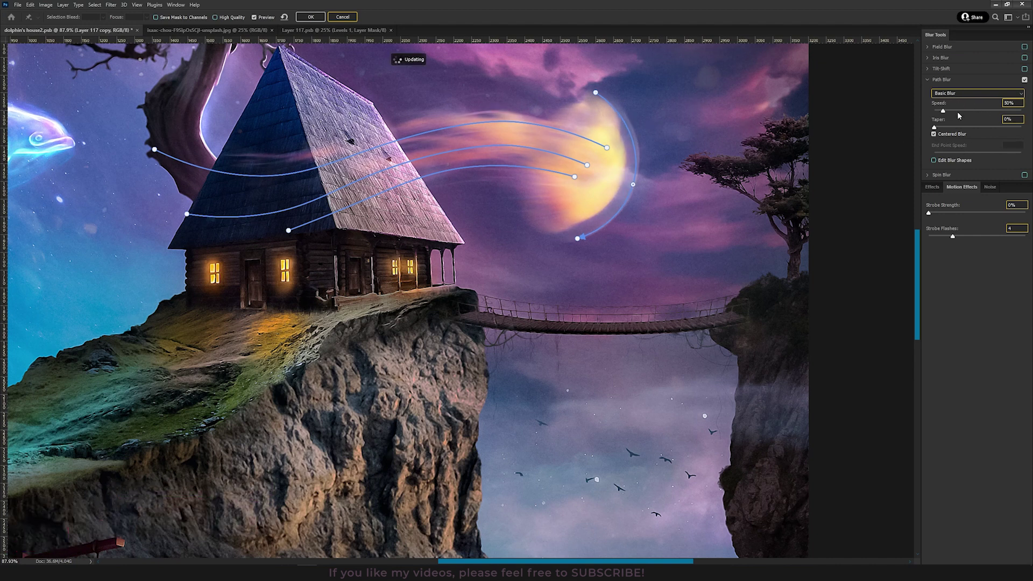
Set Strobe Strength to 21%, Taper to 8% and Speed to 141%, and apply the Path Blur
click(948, 213)
click(948, 127)
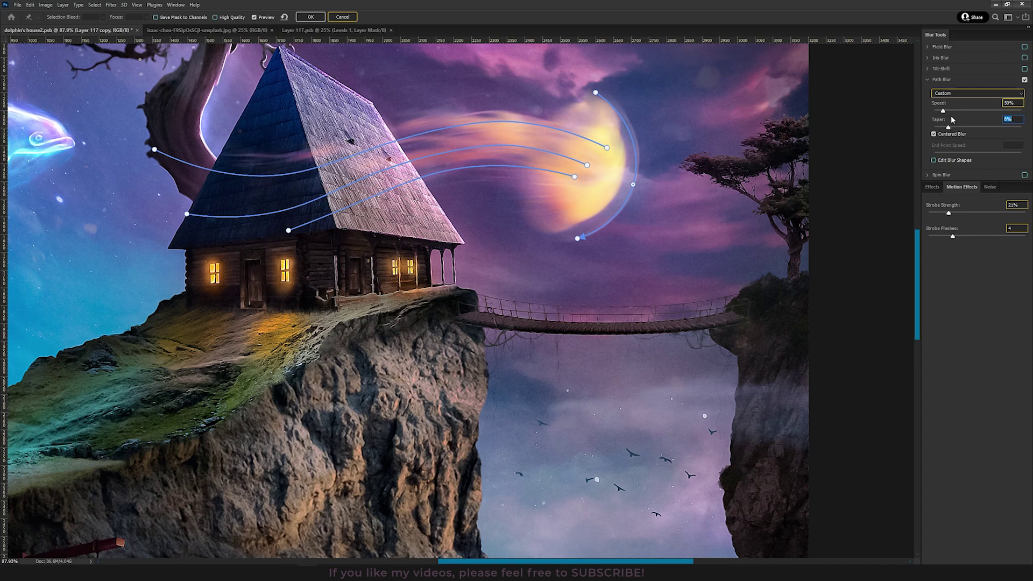
click(959, 111)
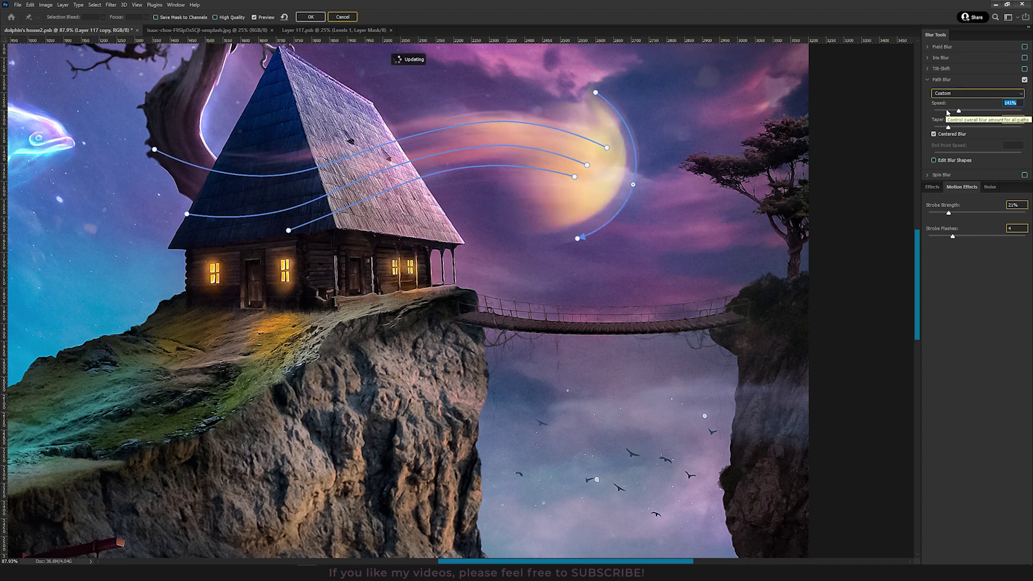
click(317, 20)
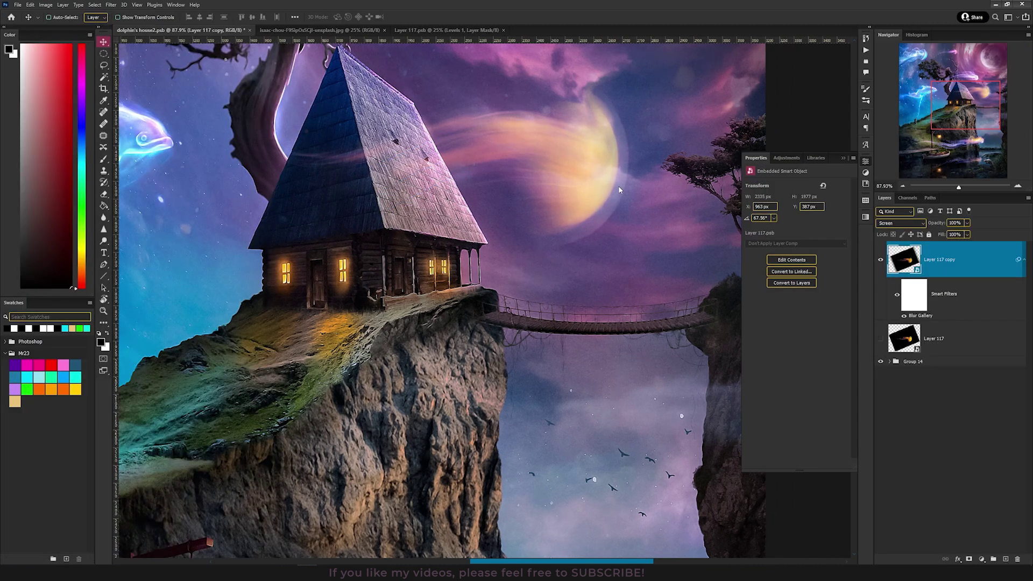
Try shifting the blurred jellyfish copy up and away from the house, and undo the move
drag(555, 134, 518, 204)
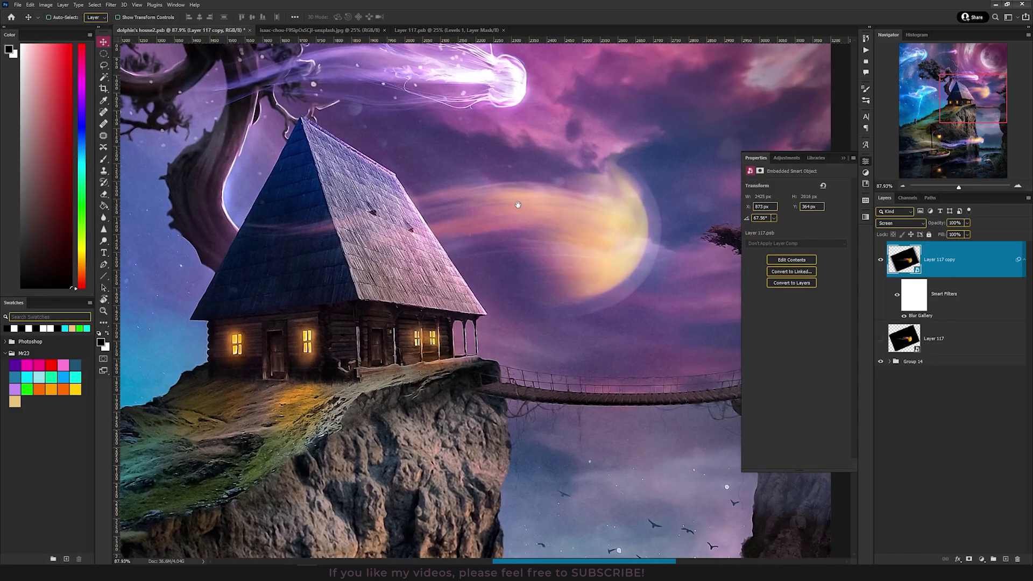
drag(589, 241, 632, 199)
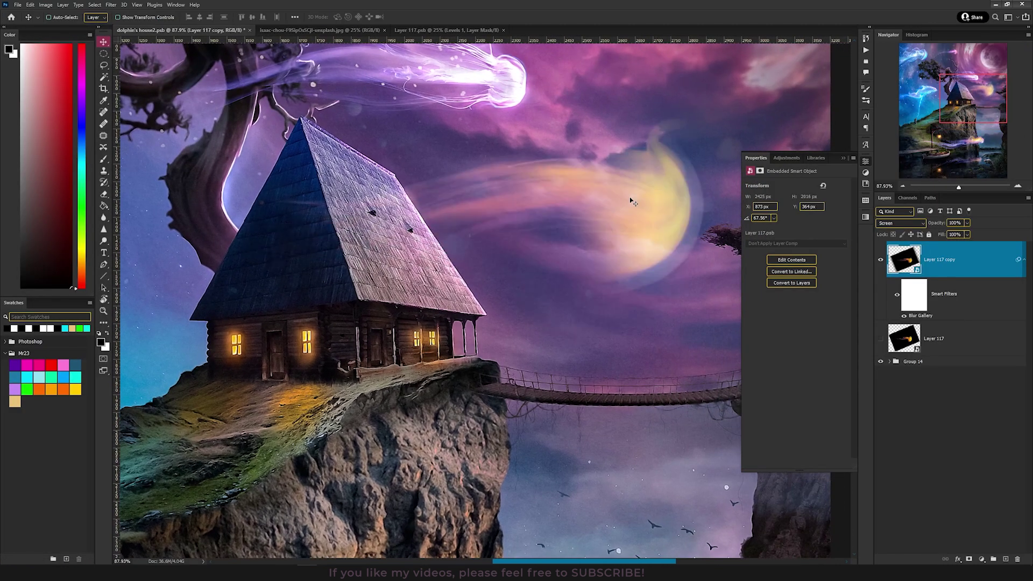
key(ctrl+z)
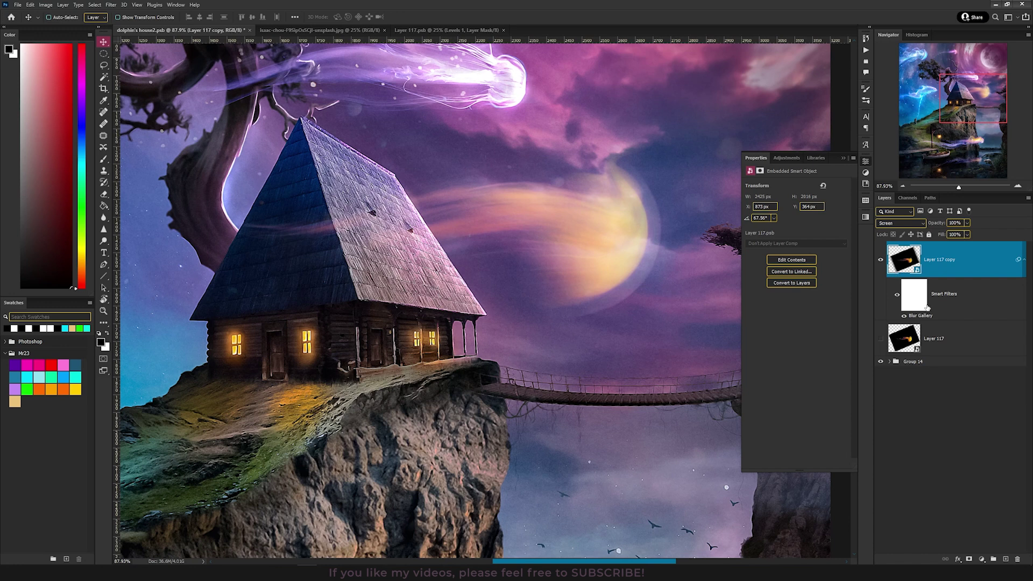
Place the blurred copy beneath the original jellyfish layer, and make the original visible and active
drag(961, 270, 946, 346)
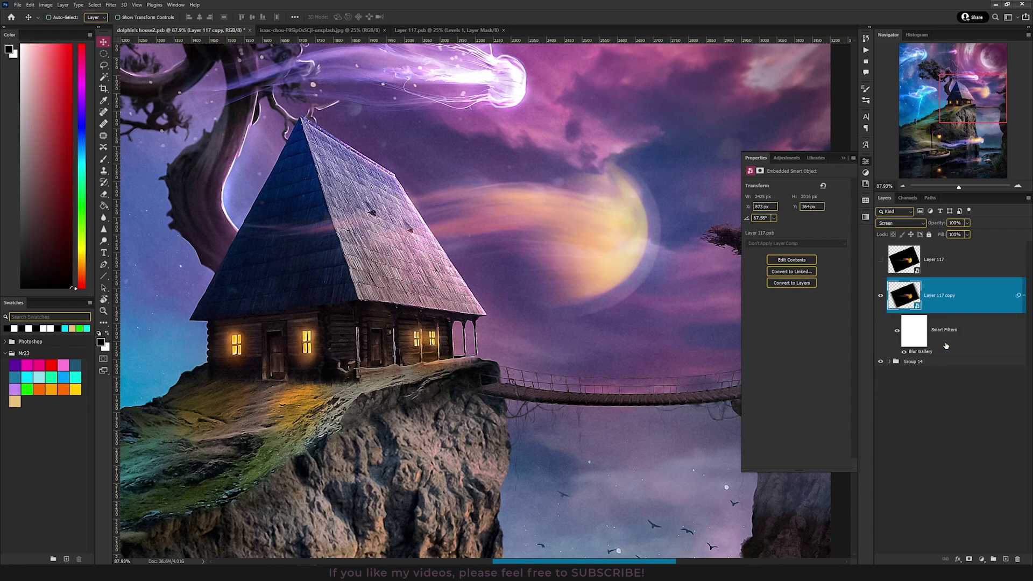
click(881, 260)
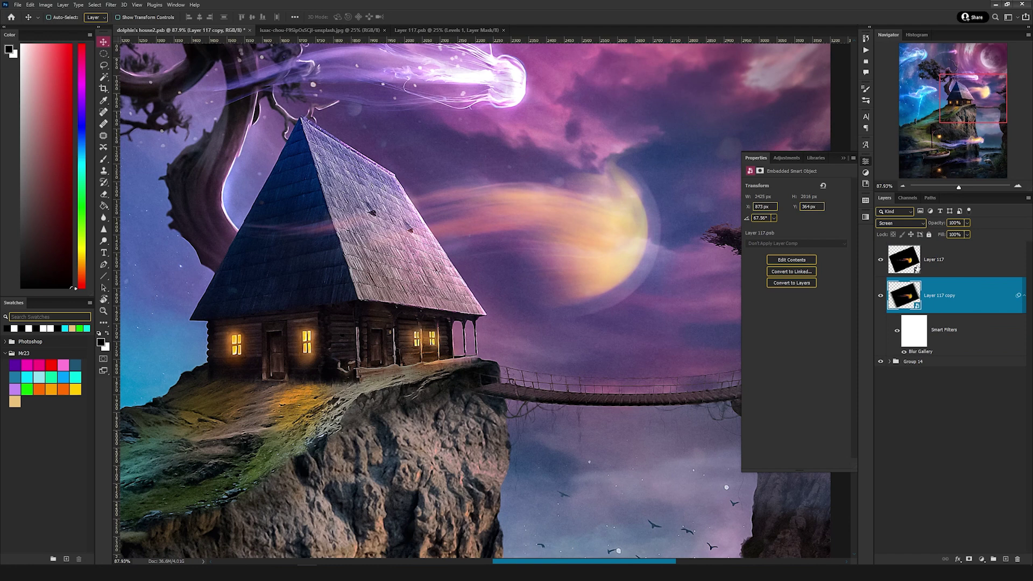
click(941, 262)
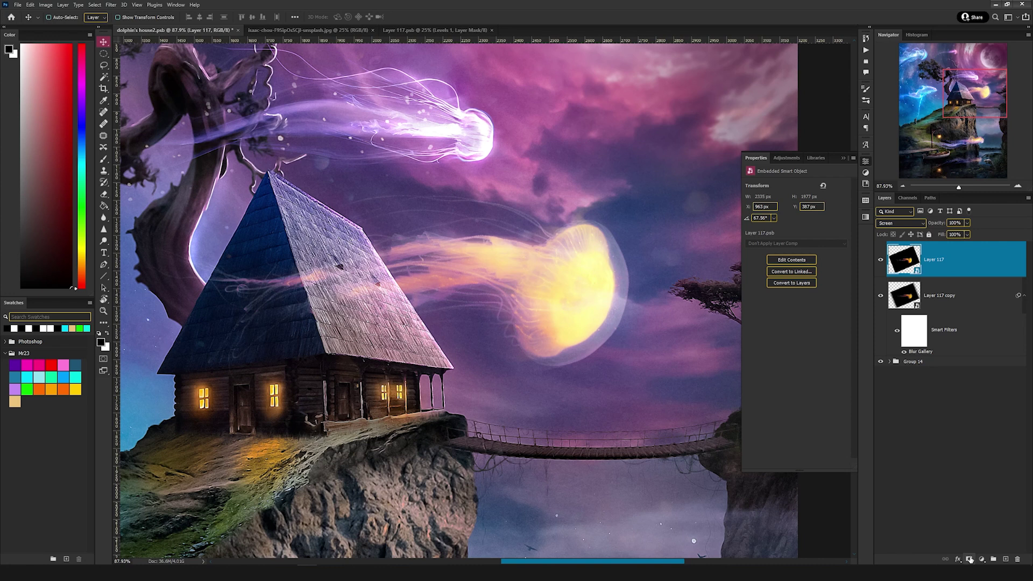
Add a layer mask to the original jellyfish and brush away its sharp tentacles over the roof and beside it
click(969, 559)
key(b)
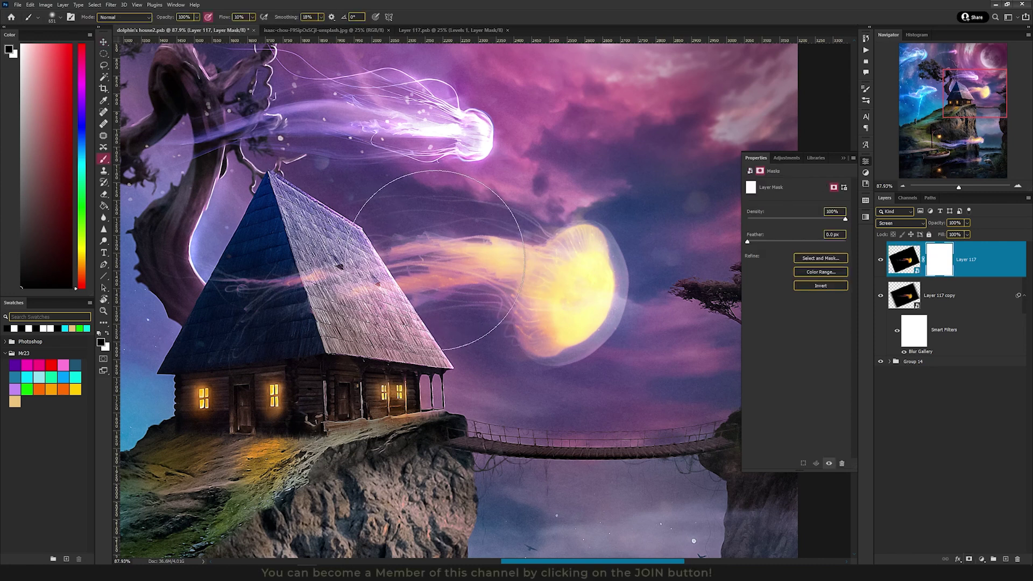
drag(381, 288, 323, 303)
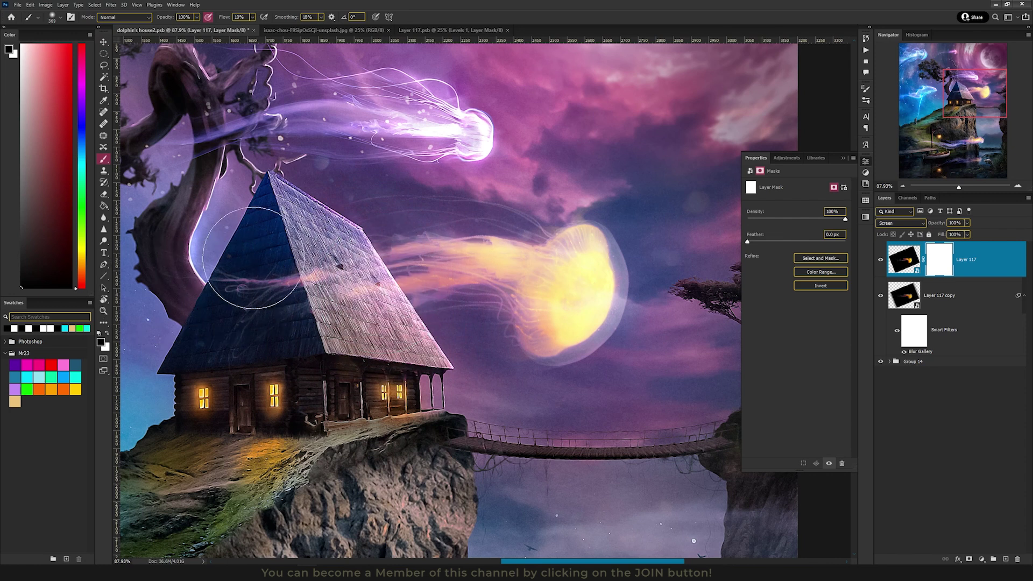
drag(253, 258, 211, 295)
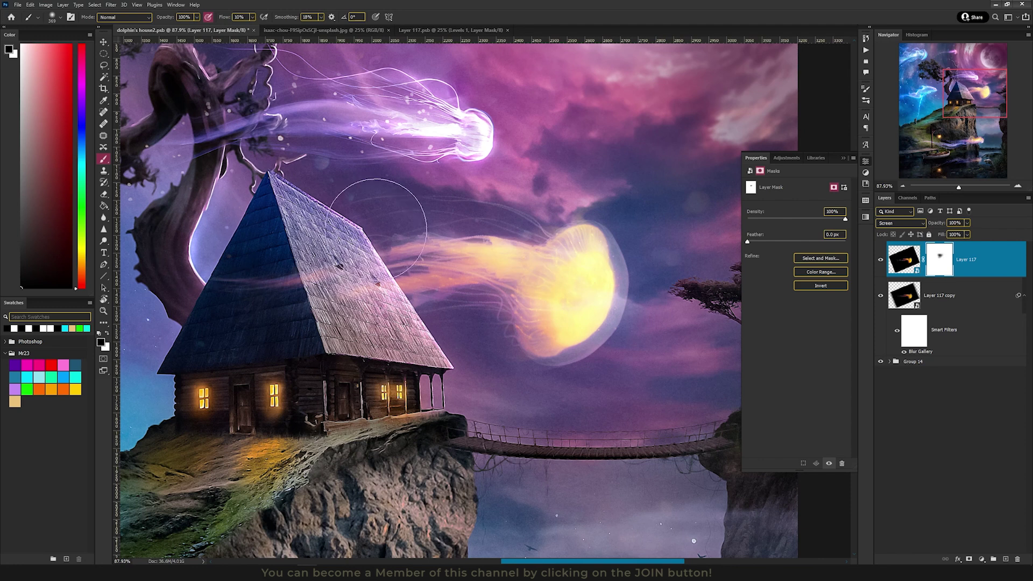
drag(500, 225, 549, 226)
Add a layer mask to the blurred copy and paint out its blur over the jellyfish's bell with a smaller brush
alt+right_click(549, 272)
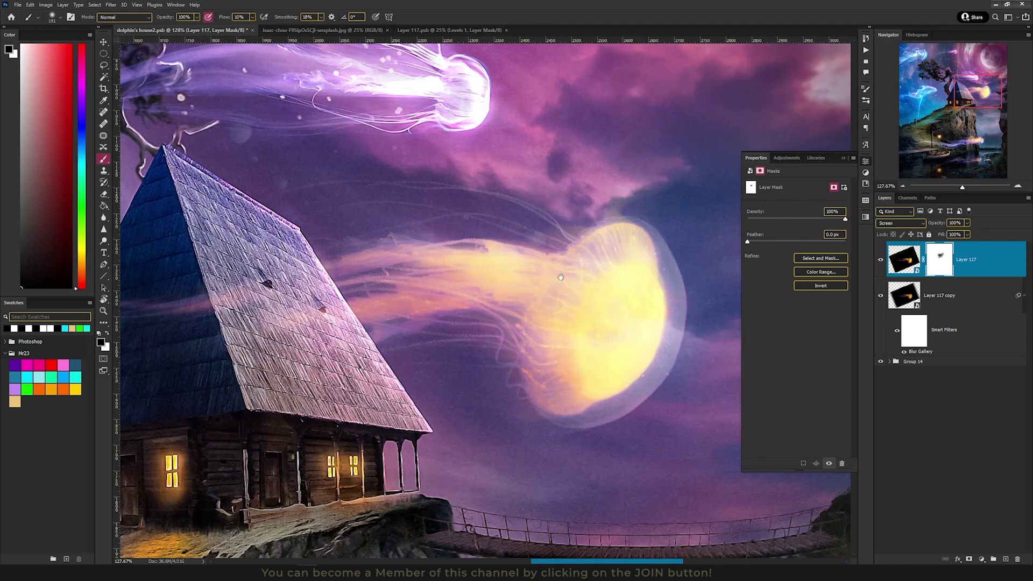
drag(573, 278, 451, 292)
click(961, 298)
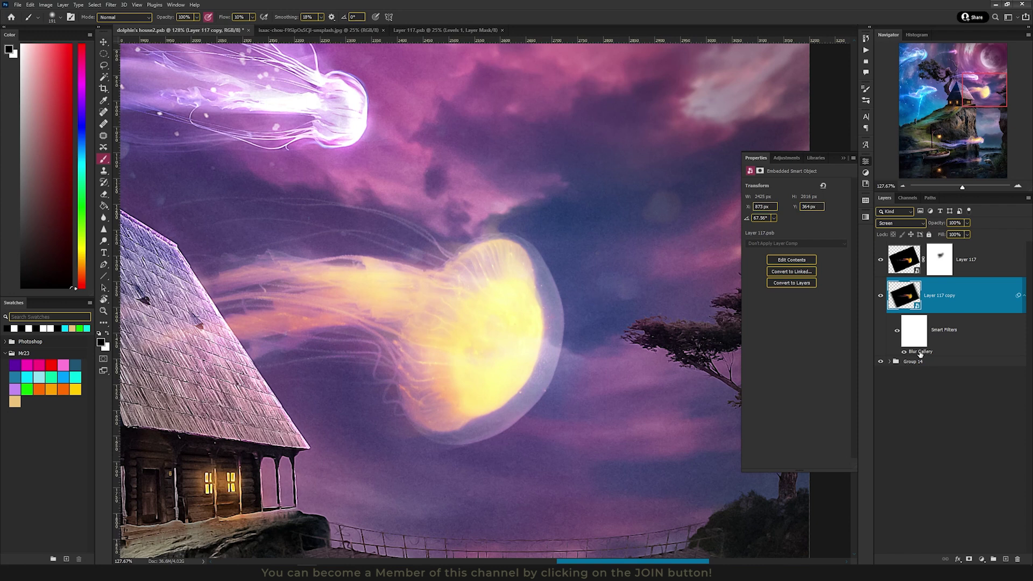
click(969, 560)
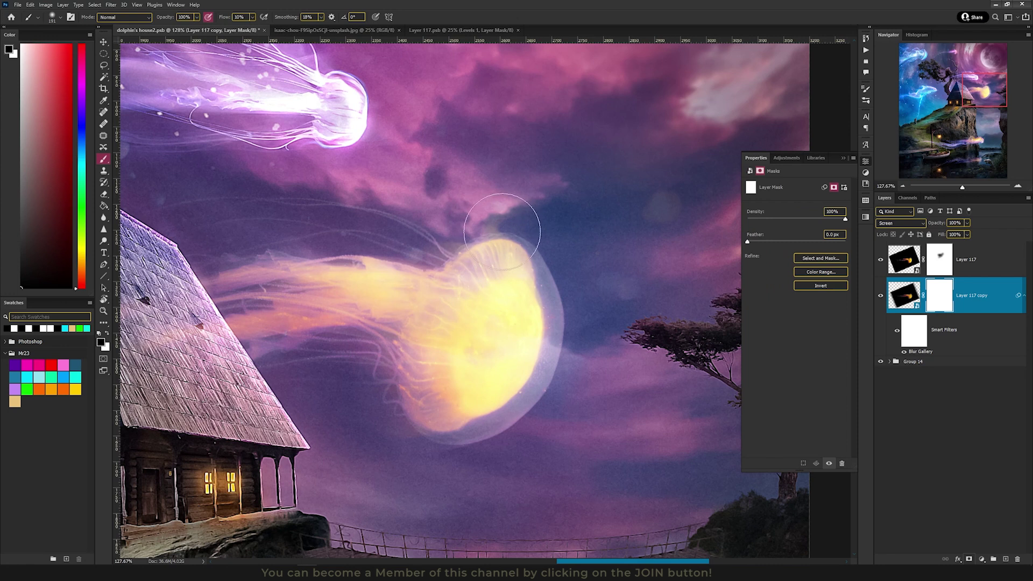
drag(502, 231, 403, 230)
mouse_move(551, 287)
mouse_down()
mouse_move(562, 367)
mouse_move(529, 426)
mouse_move(495, 447)
mouse_move(456, 450)
mouse_move(420, 367)
mouse_move(427, 329)
mouse_move(458, 431)
mouse_move(523, 279)
mouse_move(411, 458)
mouse_move(475, 402)
mouse_up()
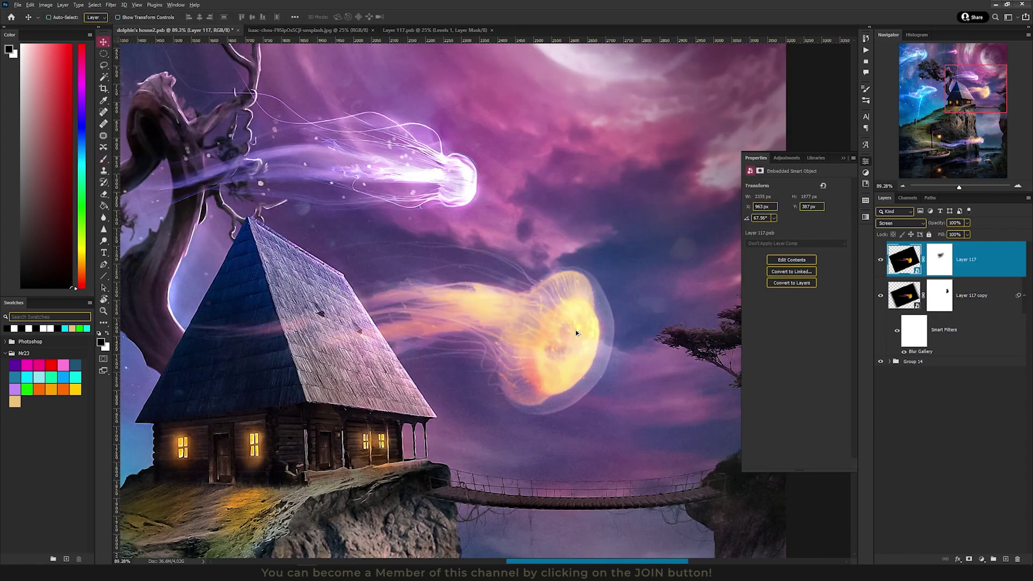
Duplicate the original jellyfish layer and delete the layer mask from the new copy
drag(625, 330, 755, 326)
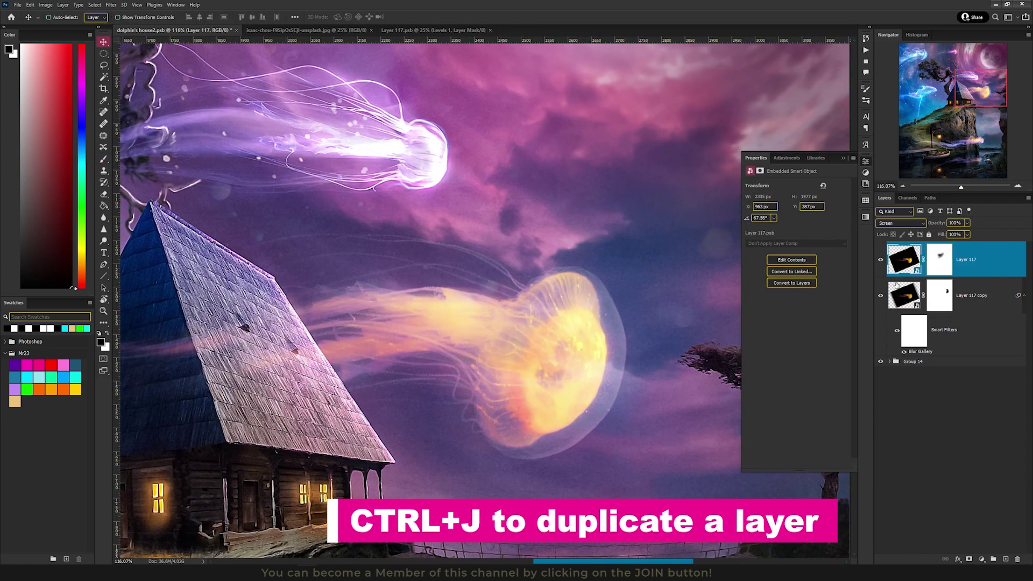
key(ctrl+j)
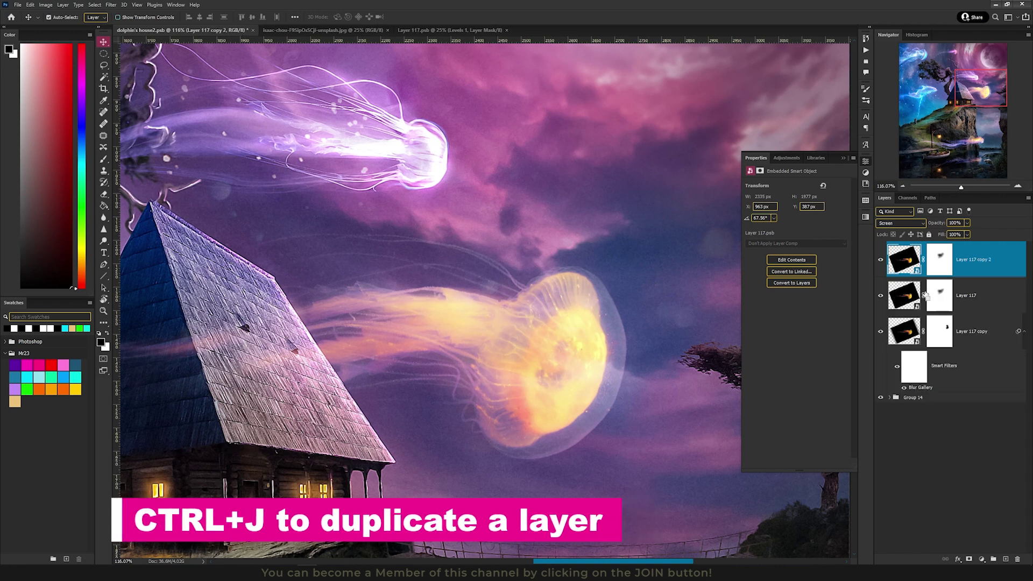
right_click(936, 265)
click(953, 283)
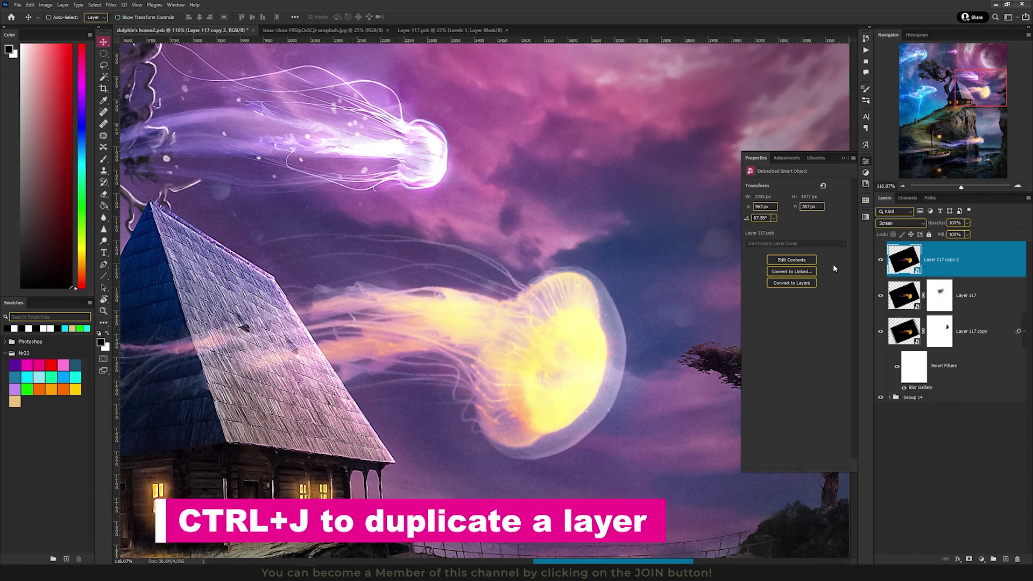
Start the Glowing Edges filter from the Filter Gallery on the unmasked copy, with the whole jellyfish in the preview
click(111, 5)
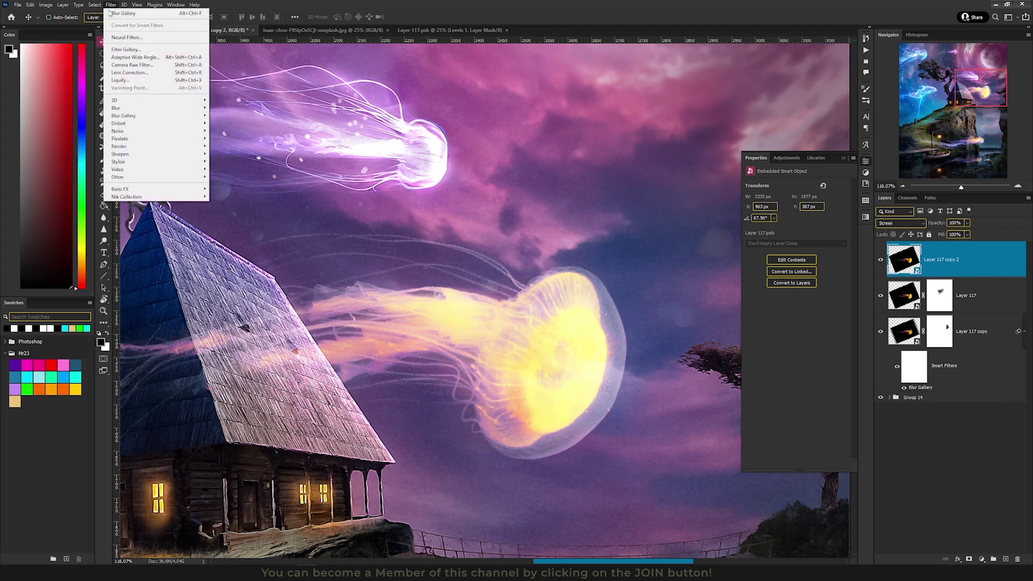
click(144, 50)
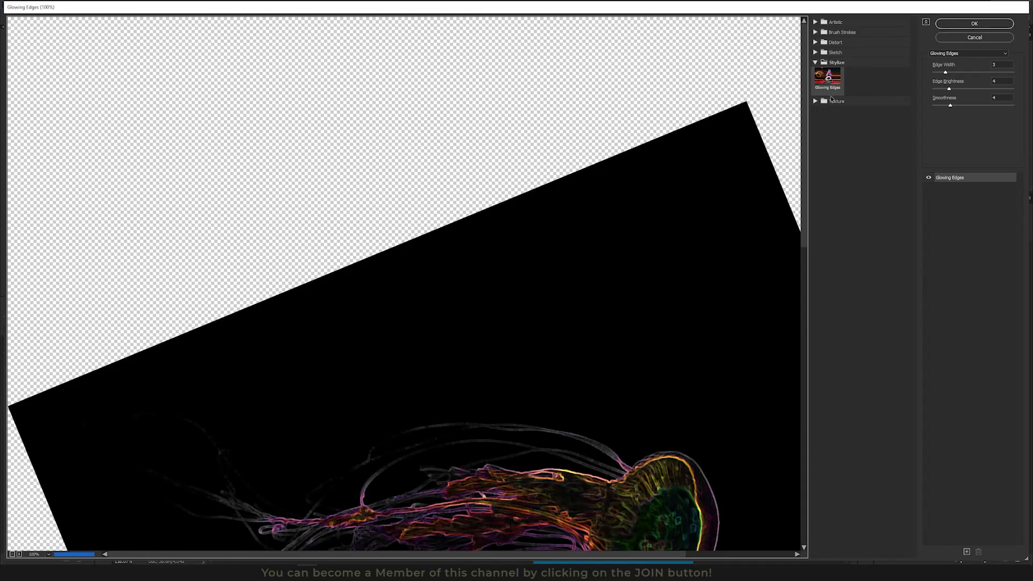
click(849, 63)
click(821, 67)
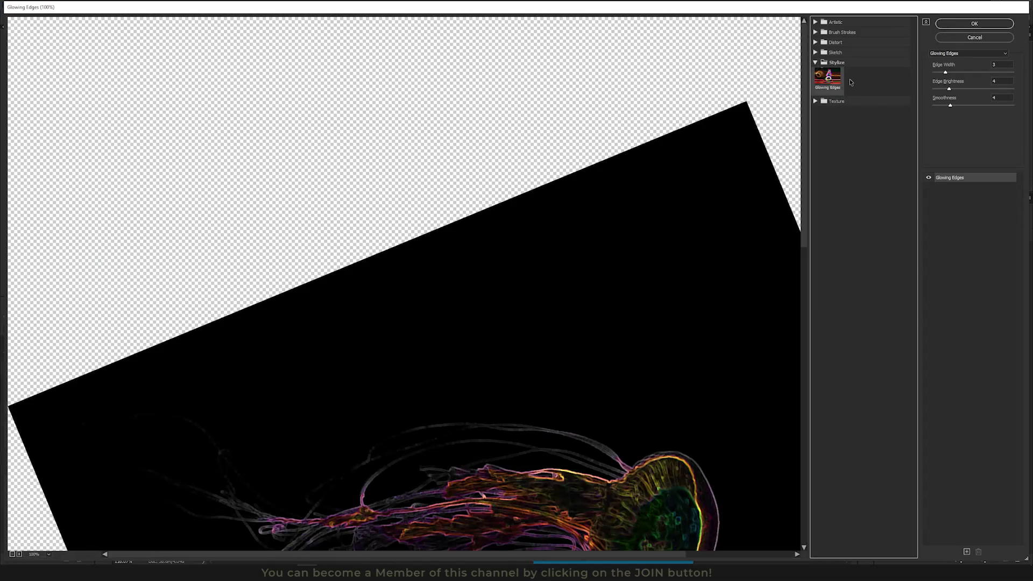
drag(547, 362, 475, 178)
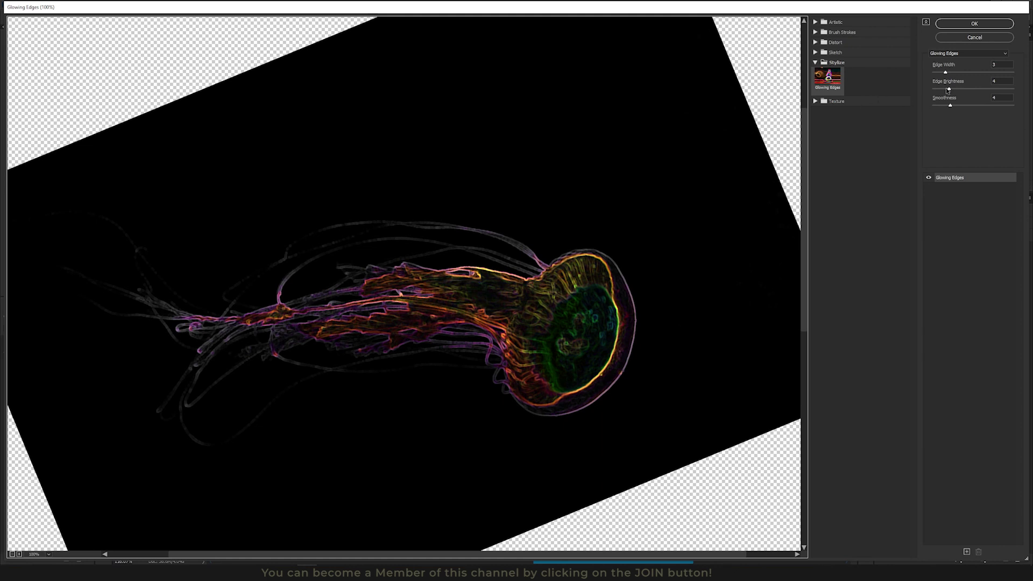
Set Edge Width to 2, Edge Brightness to 5 and Smoothness to 4, and apply the Glowing Edges filter
click(942, 89)
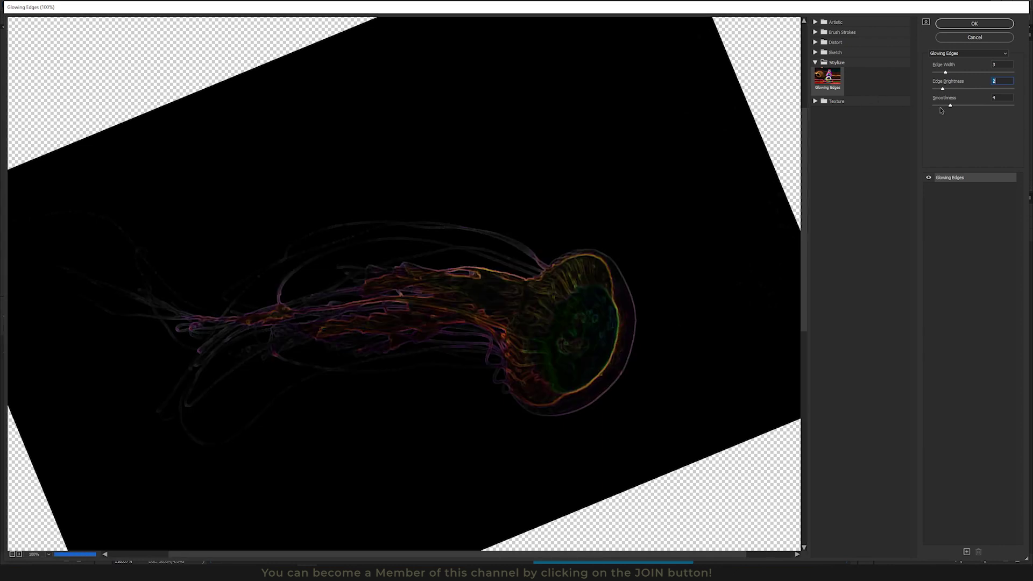
click(941, 105)
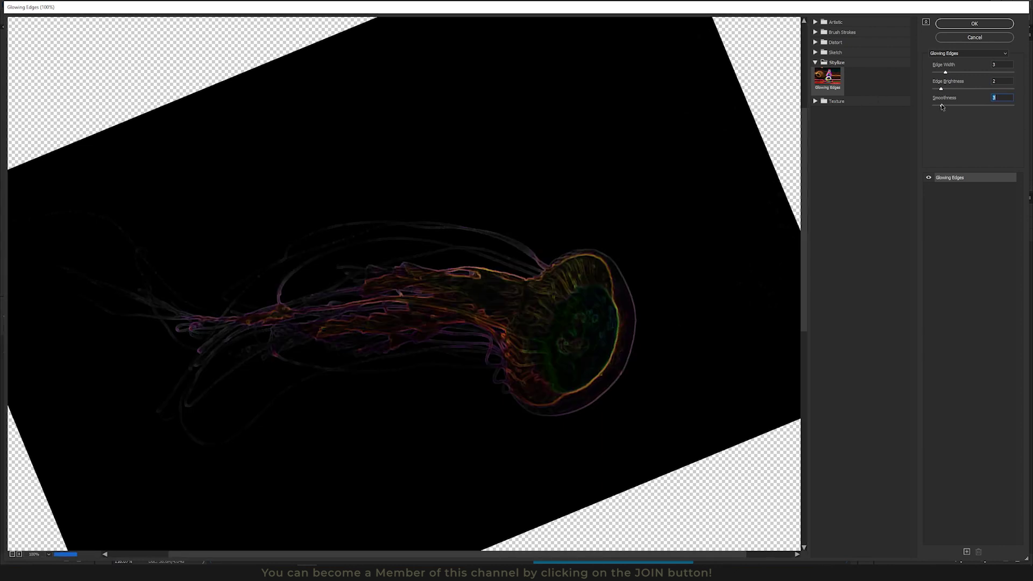
click(958, 72)
click(949, 72)
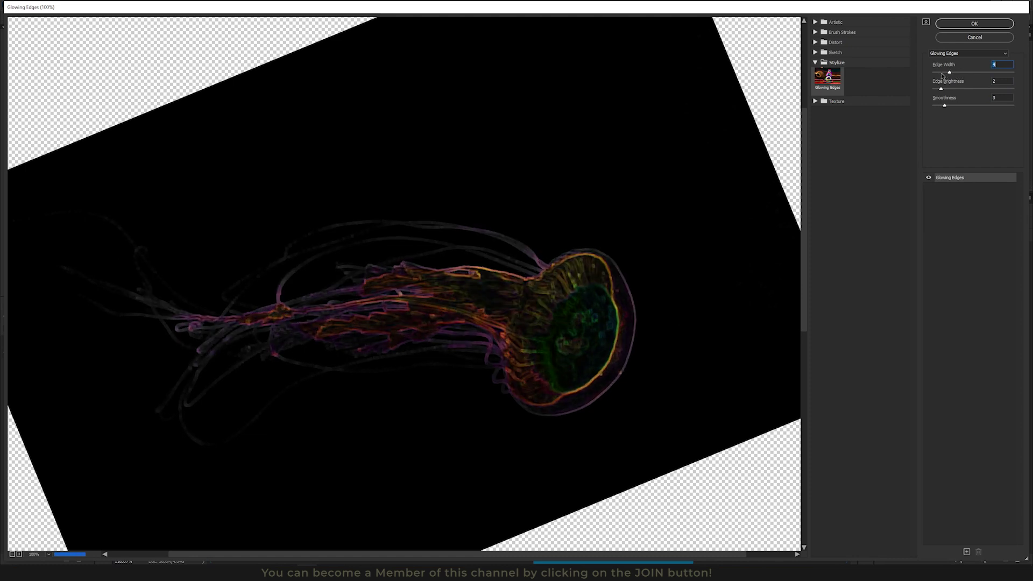
click(953, 89)
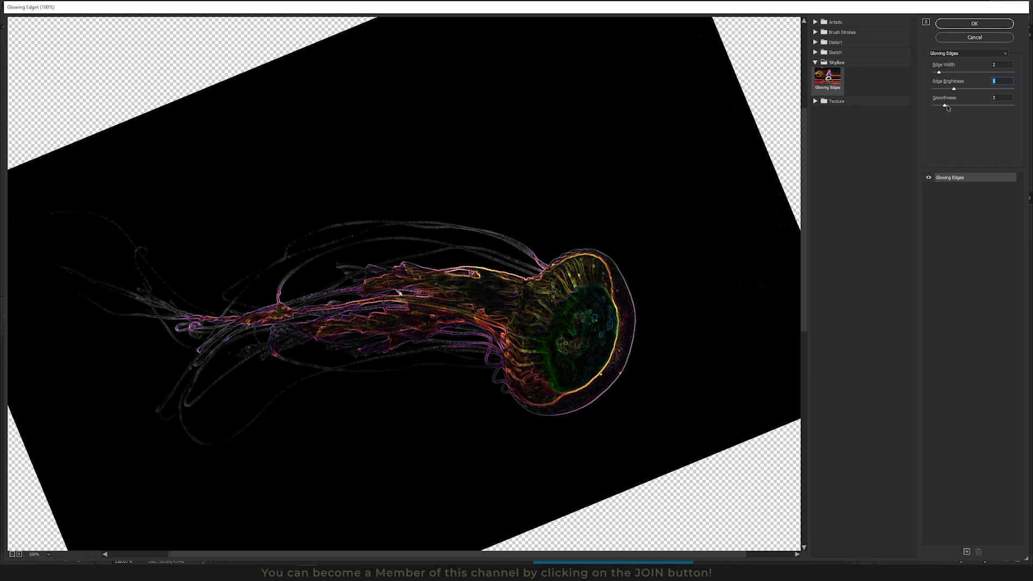
click(948, 106)
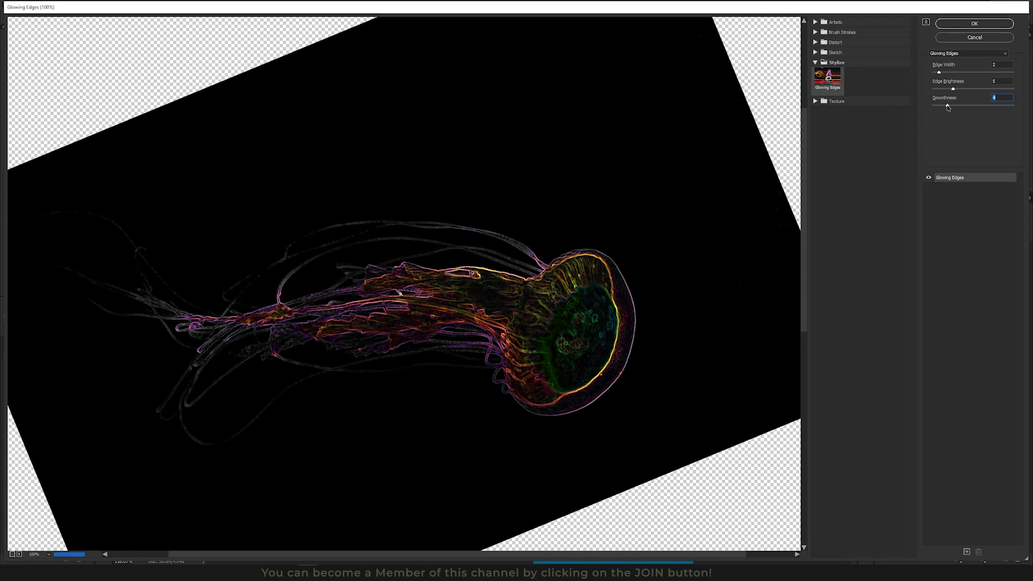
click(975, 23)
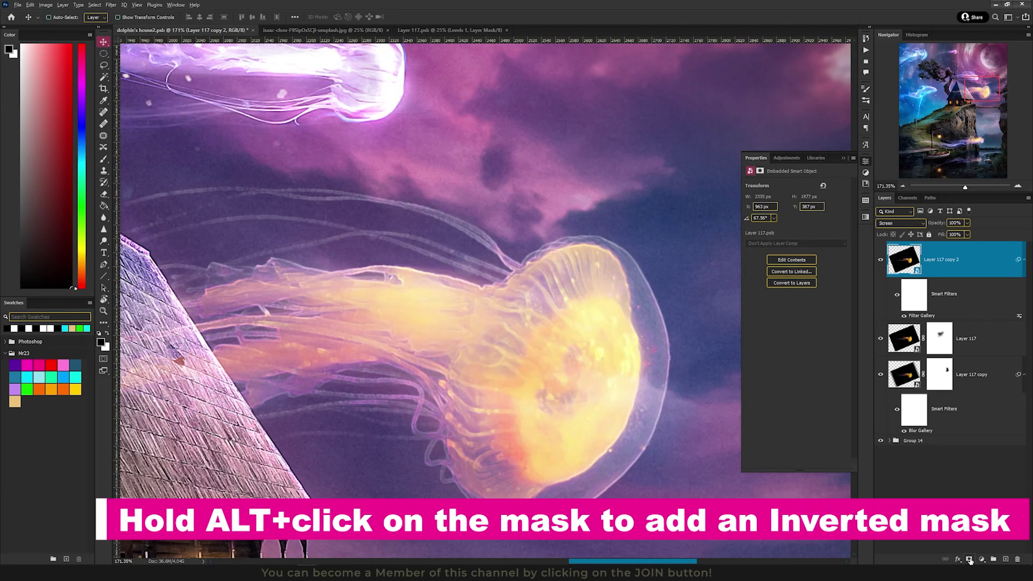
Add an inverted layer mask to the Glowing Edges copy and paint white over the jellyfish's bell to reveal the effect there
alt+click(970, 559)
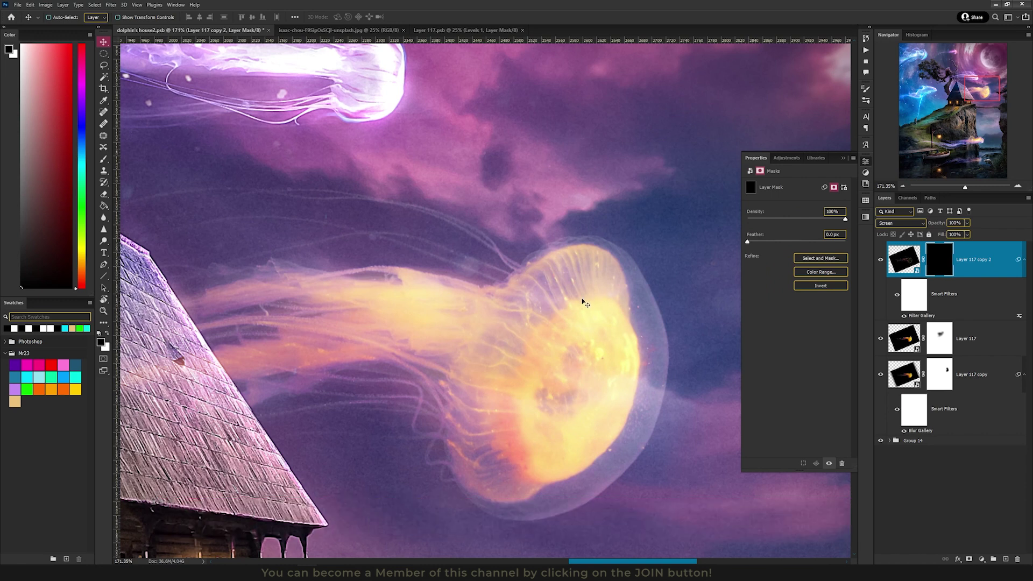
key(b)
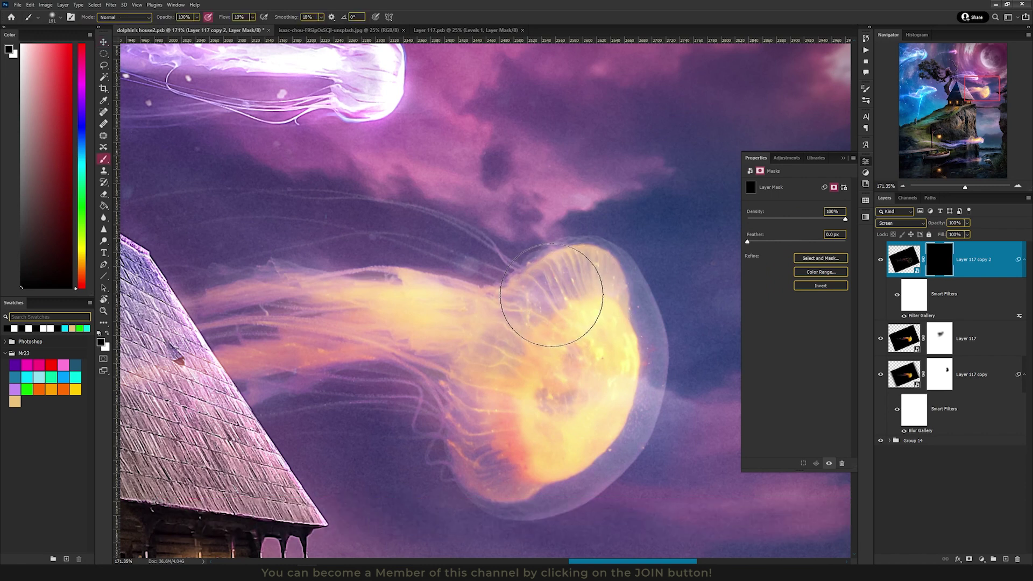
key(x)
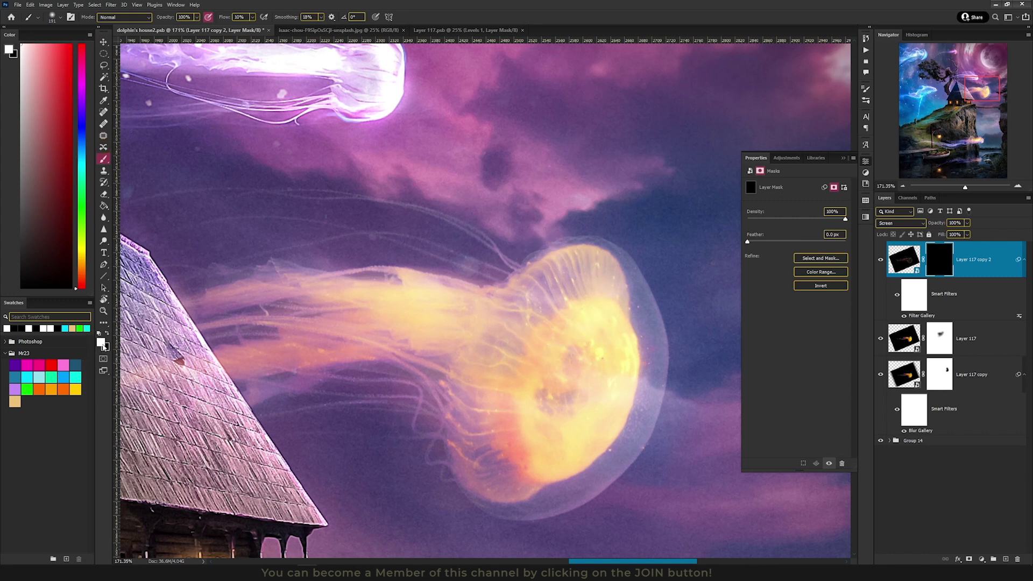
mouse_move(563, 312)
mouse_down()
mouse_move(537, 310)
mouse_move(572, 288)
mouse_move(540, 288)
mouse_move(535, 309)
mouse_move(586, 301)
mouse_move(581, 275)
mouse_move(613, 307)
mouse_move(488, 420)
mouse_move(486, 344)
mouse_move(487, 378)
mouse_move(522, 475)
mouse_move(540, 461)
mouse_move(570, 462)
mouse_move(630, 331)
mouse_move(577, 377)
mouse_move(610, 421)
mouse_up()
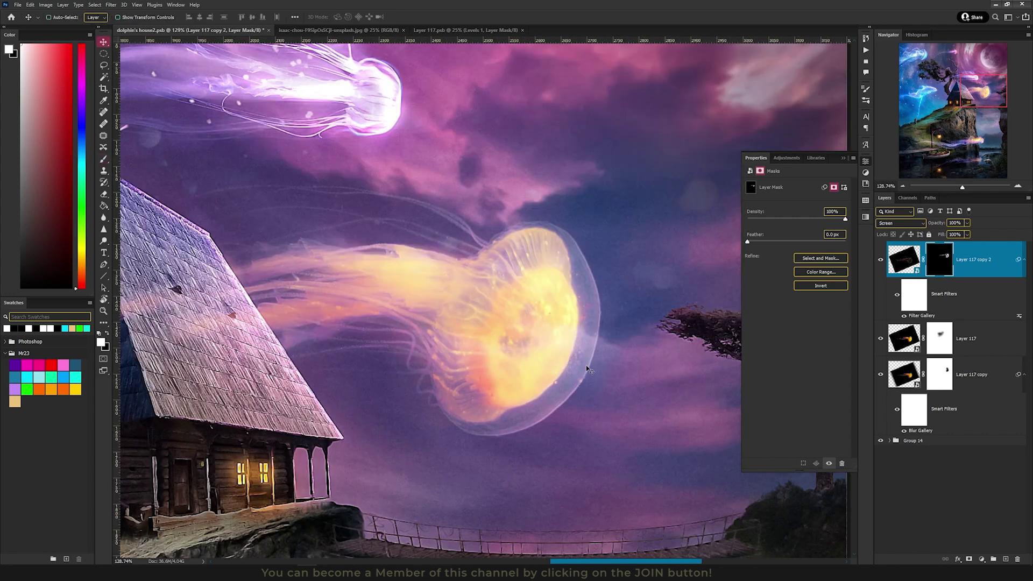
Create a new layer above the jellyfish copies in Color Dodge mode, filled with the Color-Dodge-neutral black
scroll(513, 338, down, 2)
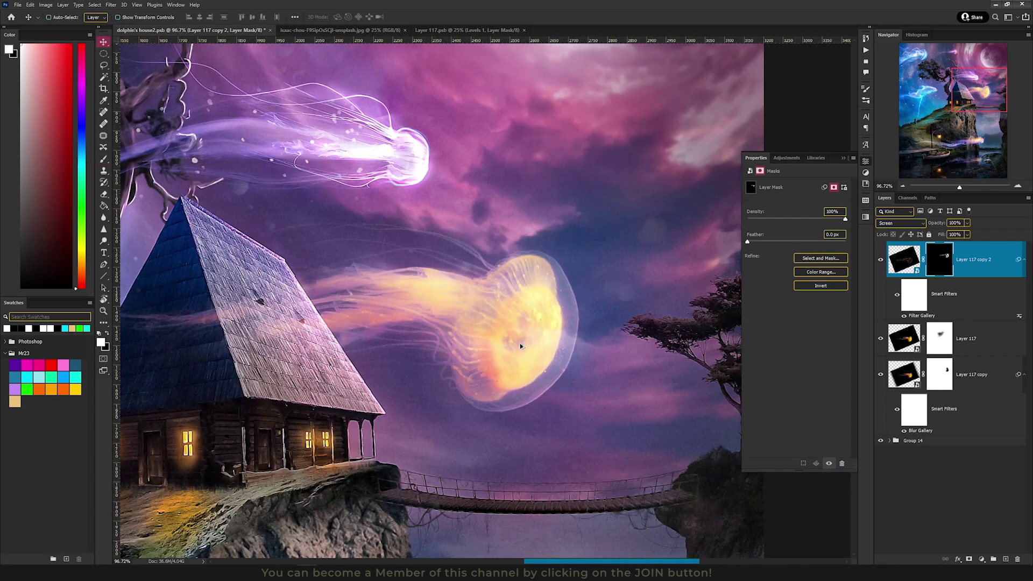
scroll(520, 343, down, 1)
scroll(495, 340, up, 1)
scroll(495, 342, up, 4)
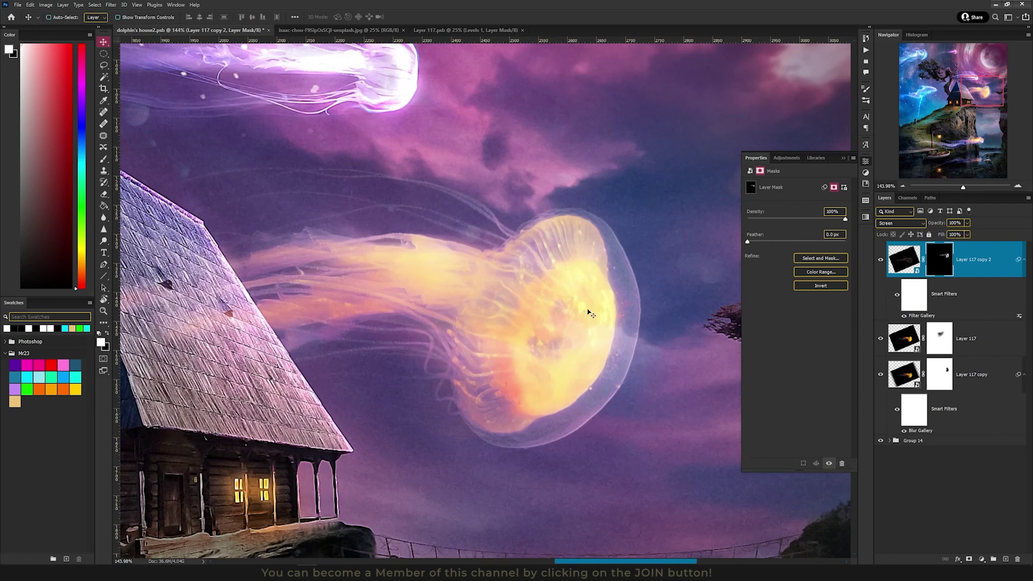
click(63, 4)
mouse_move(108, 11)
click(173, 15)
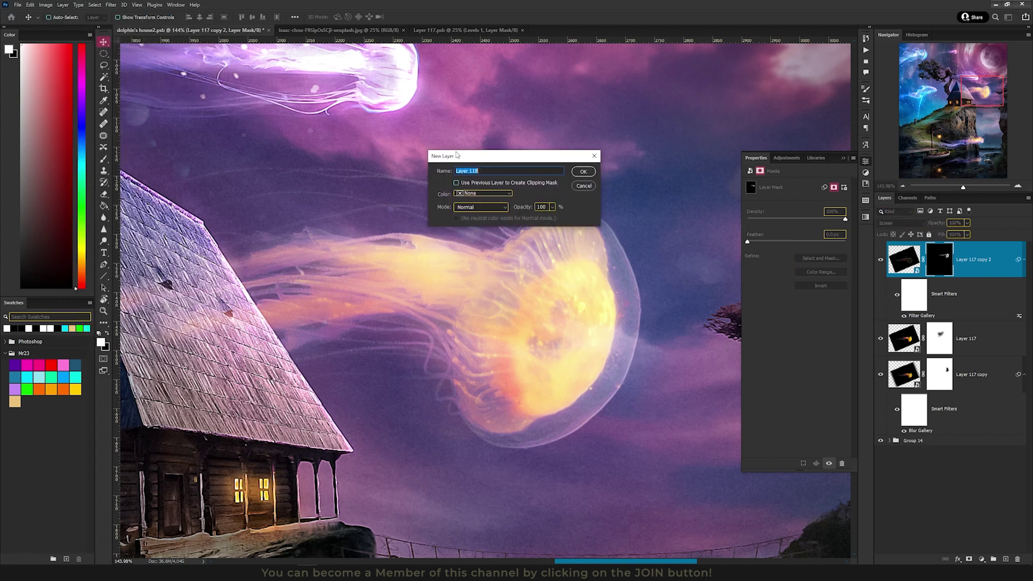
click(487, 207)
click(479, 295)
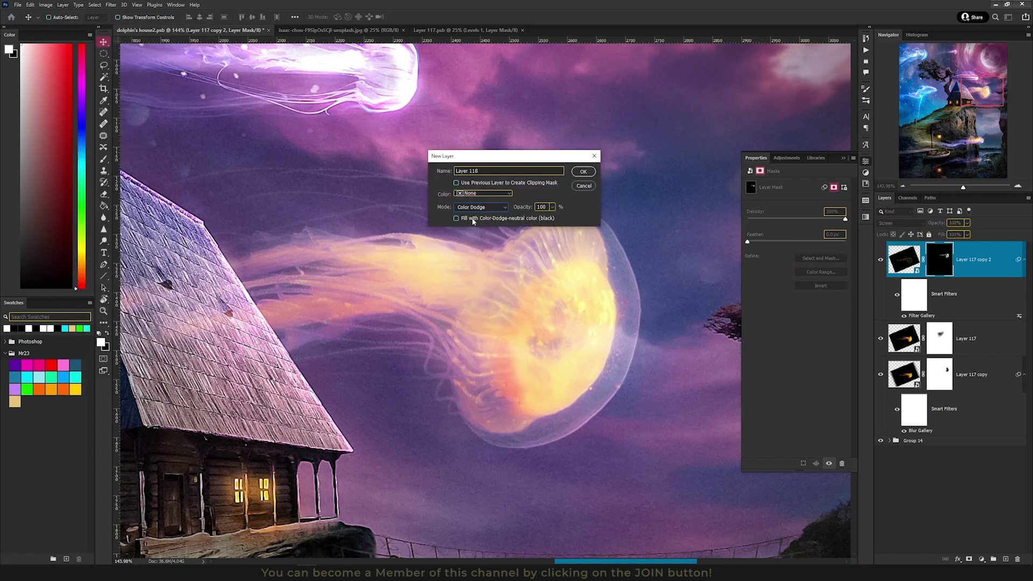
click(456, 218)
click(583, 171)
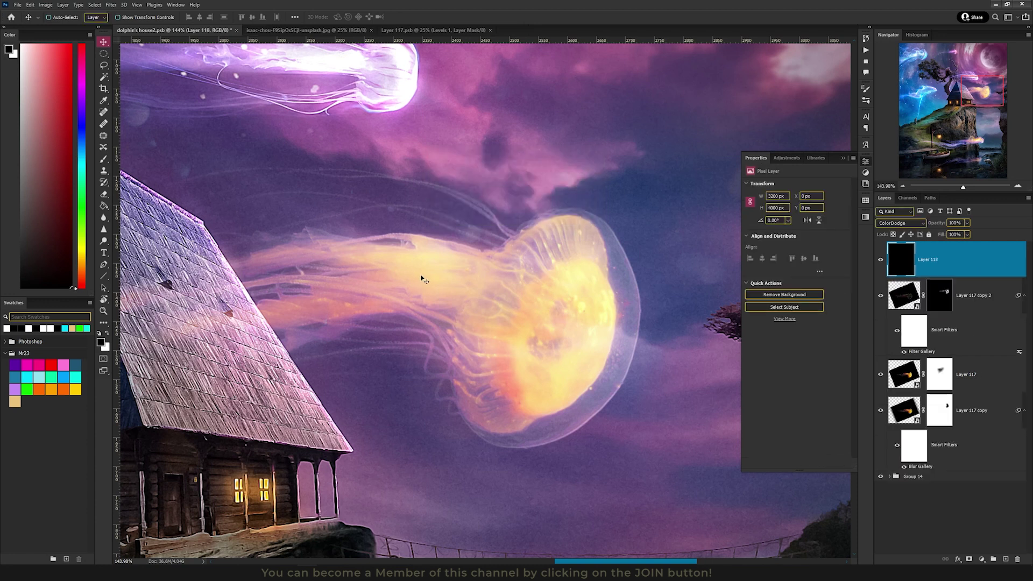
Paint faint highlights on the bell's upper edge and ribs with a 5 px white brush at 3% flow
drag(465, 308, 386, 277)
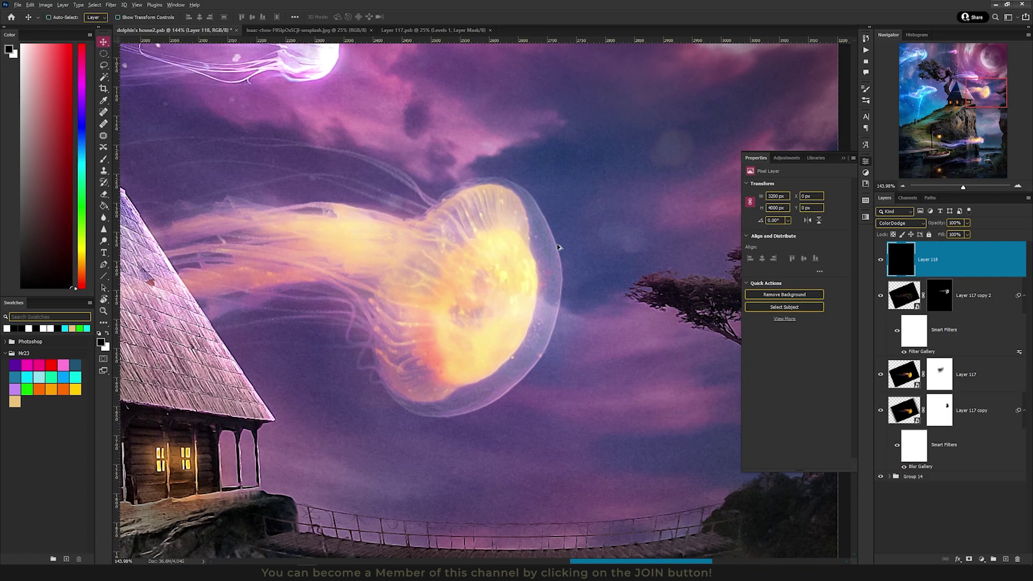
scroll(558, 245, up, 3)
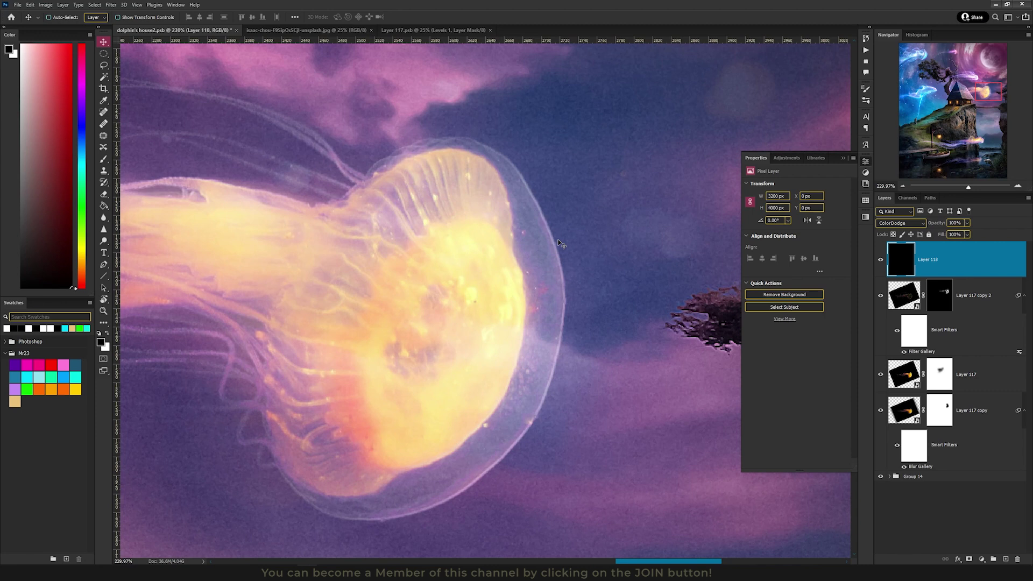
scroll(559, 238, down, 5)
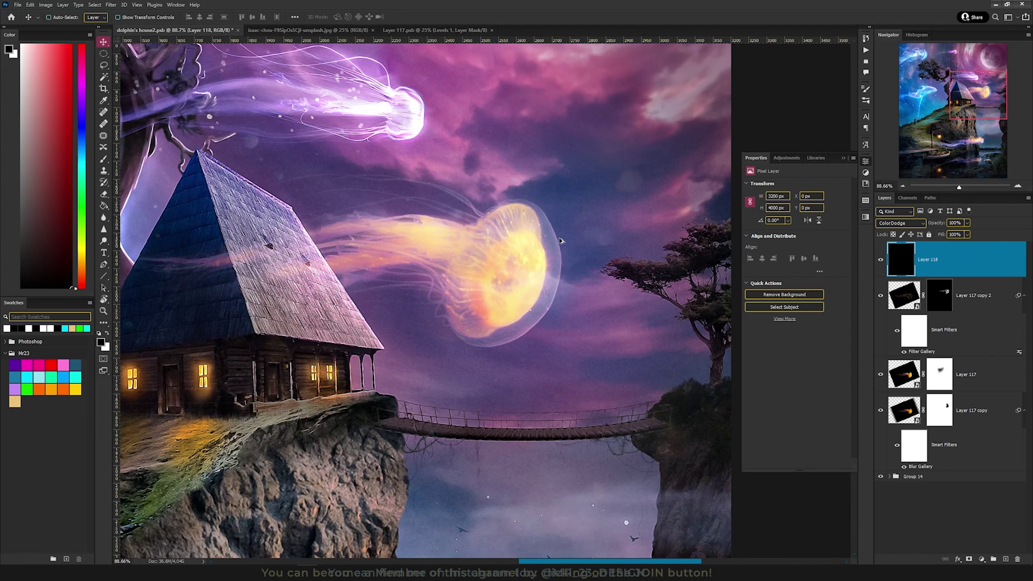
scroll(560, 241, up, 4)
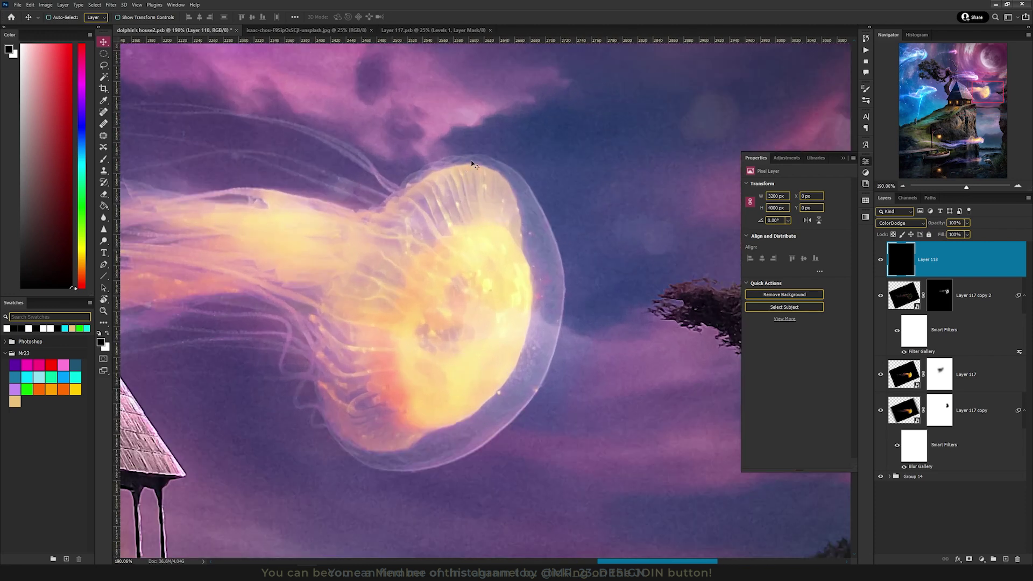
scroll(463, 203, up, 2)
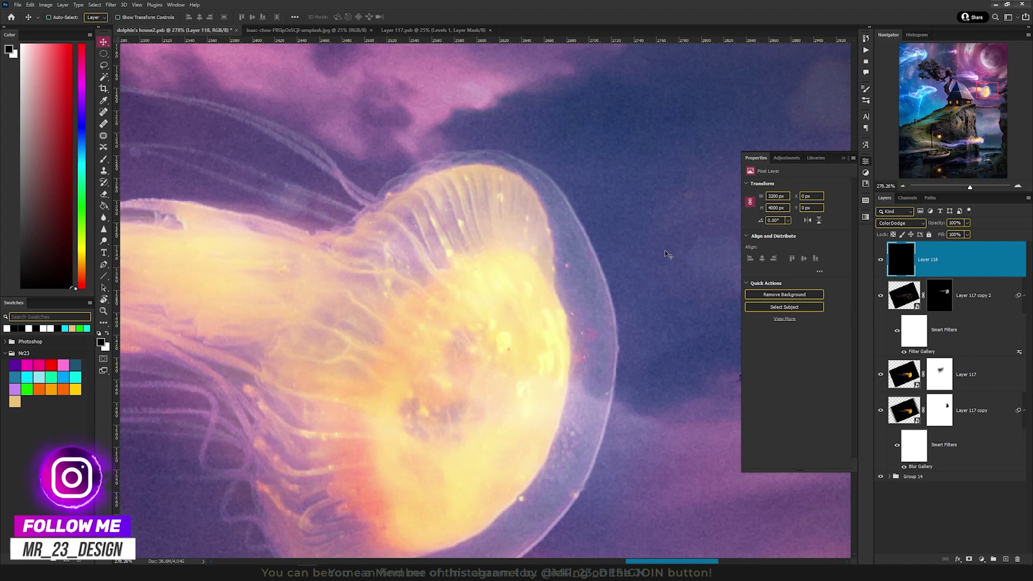
key(b)
drag(448, 229, 392, 250)
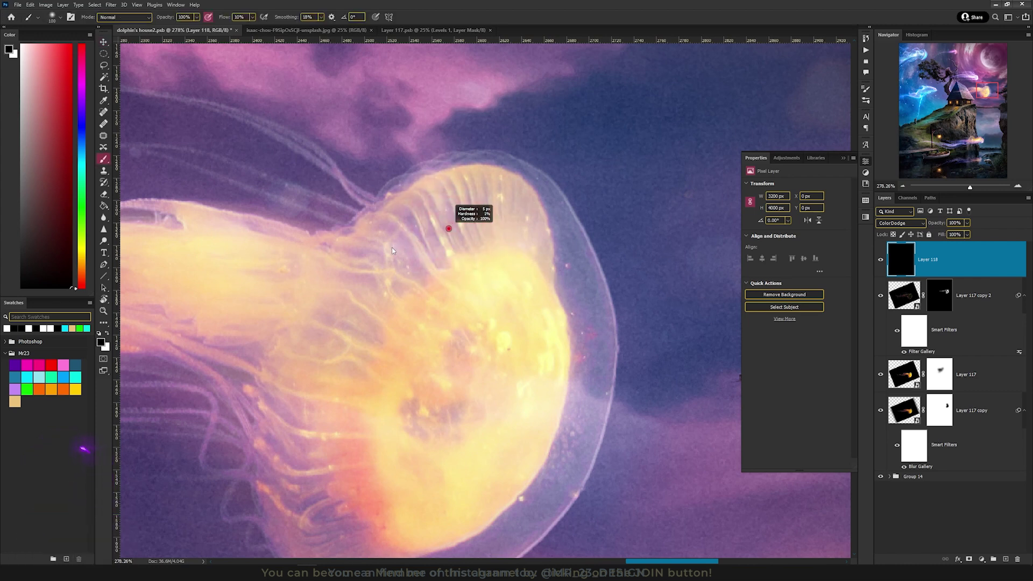
click(252, 17)
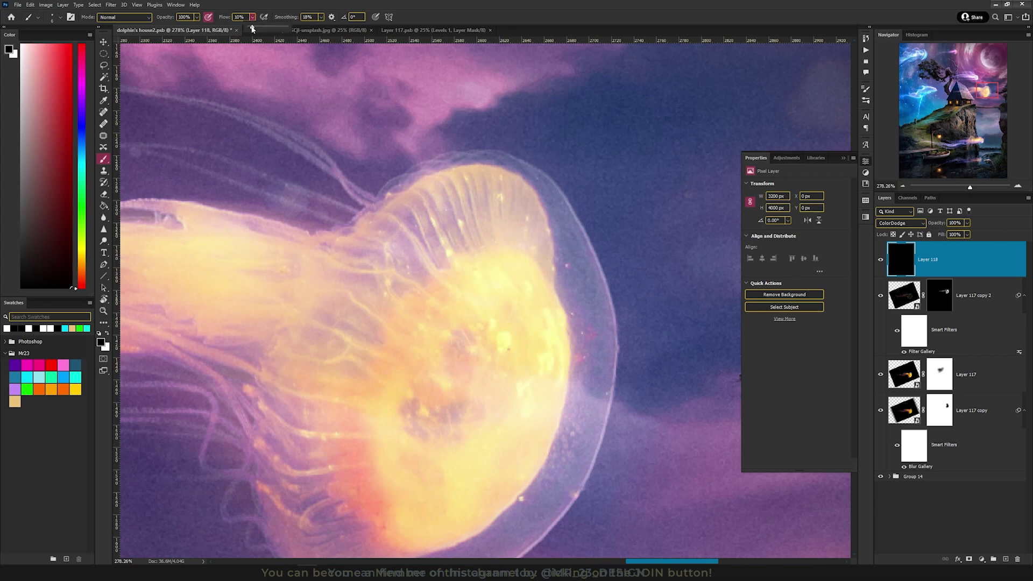
key(shift+0)
key(shift+3)
key(x)
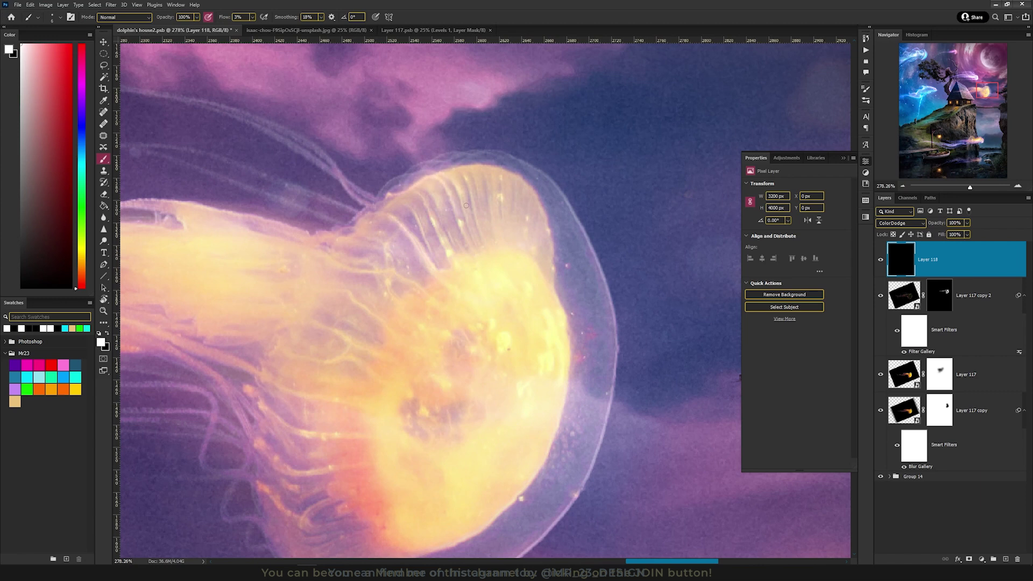
drag(458, 168, 494, 167)
mouse_move(415, 196)
mouse_down()
mouse_move(432, 214)
mouse_move(421, 226)
mouse_up()
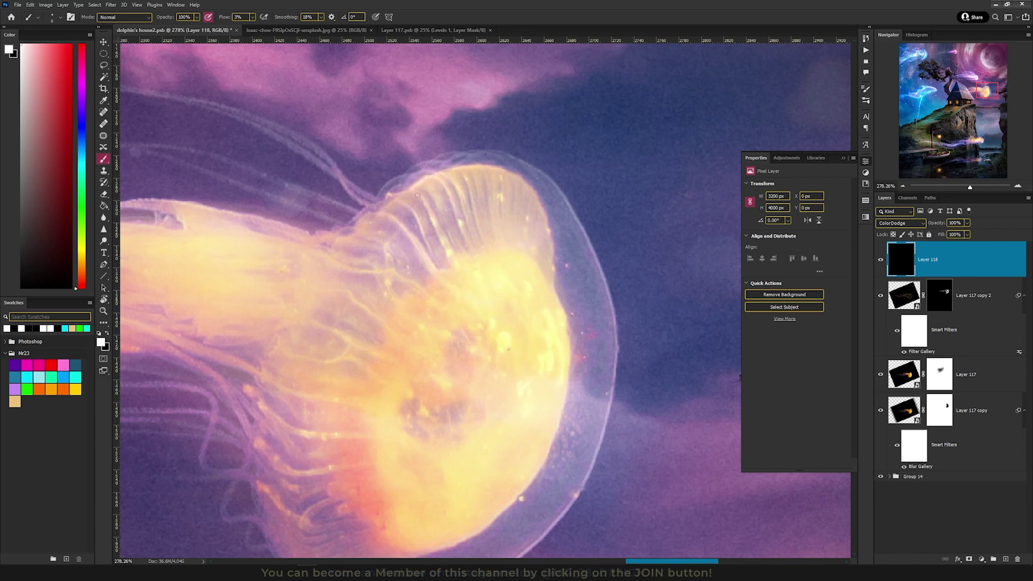
Build up glowing highlights along the bell's upper ribs and transparent outer rim with white strokes
scroll(446, 181, down, 5)
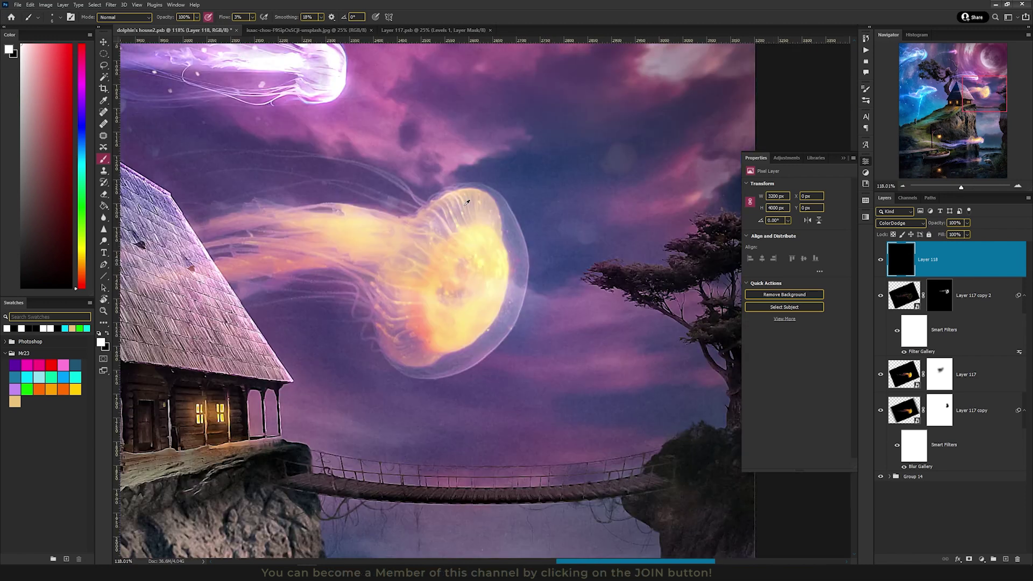
scroll(490, 209, up, 6)
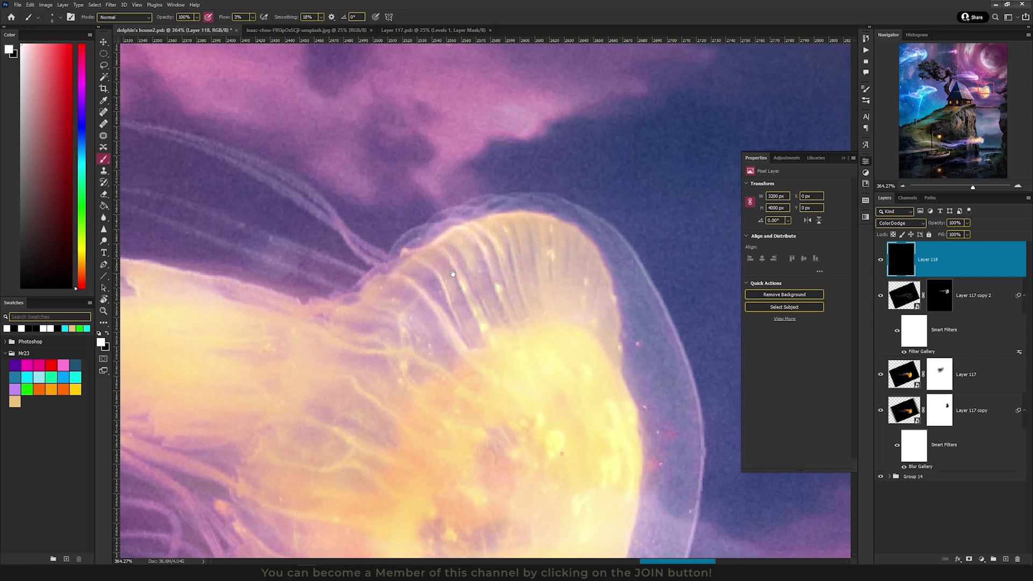
drag(453, 274, 429, 323)
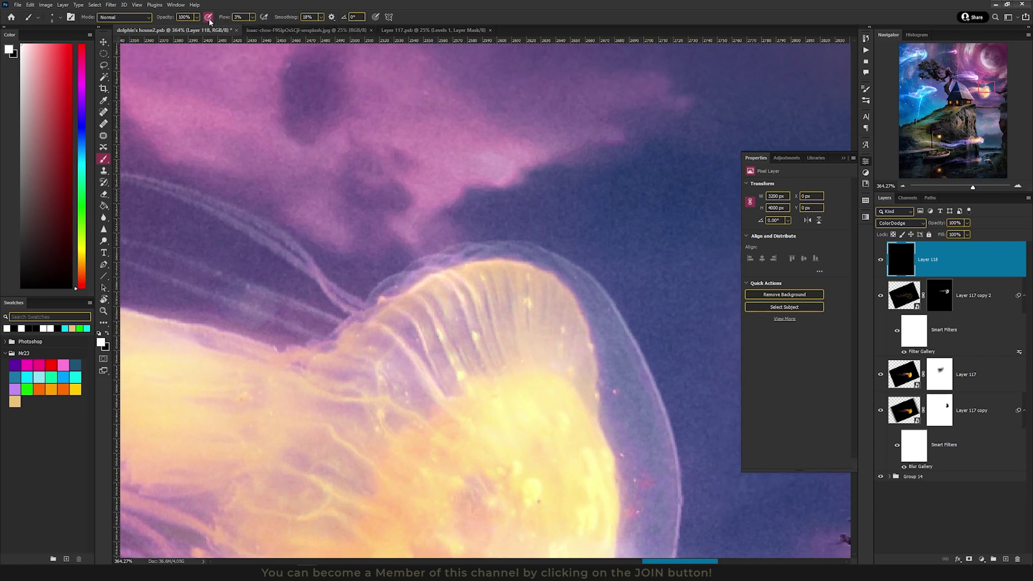
scroll(519, 277, down, 3)
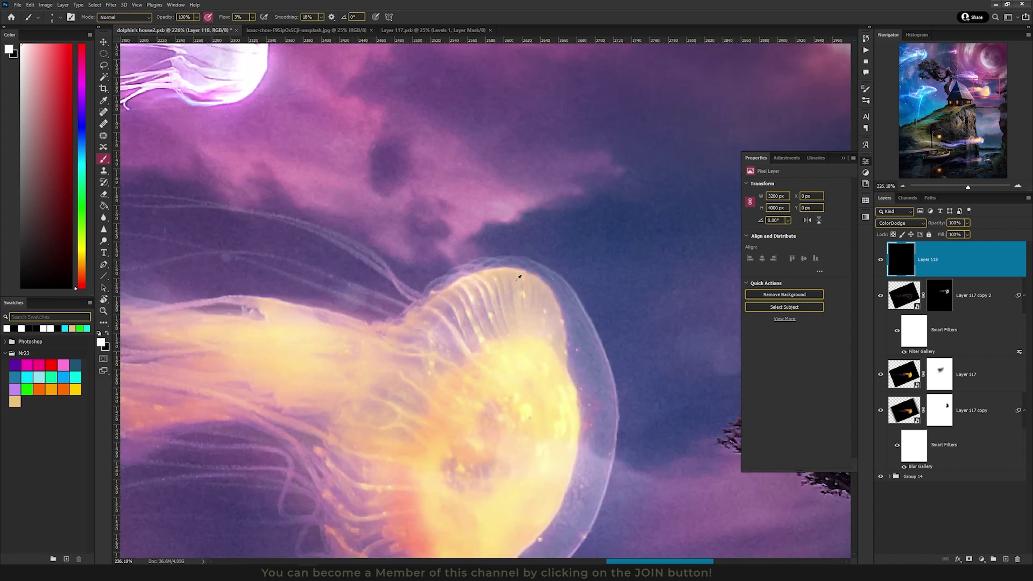
scroll(457, 359, up, 3)
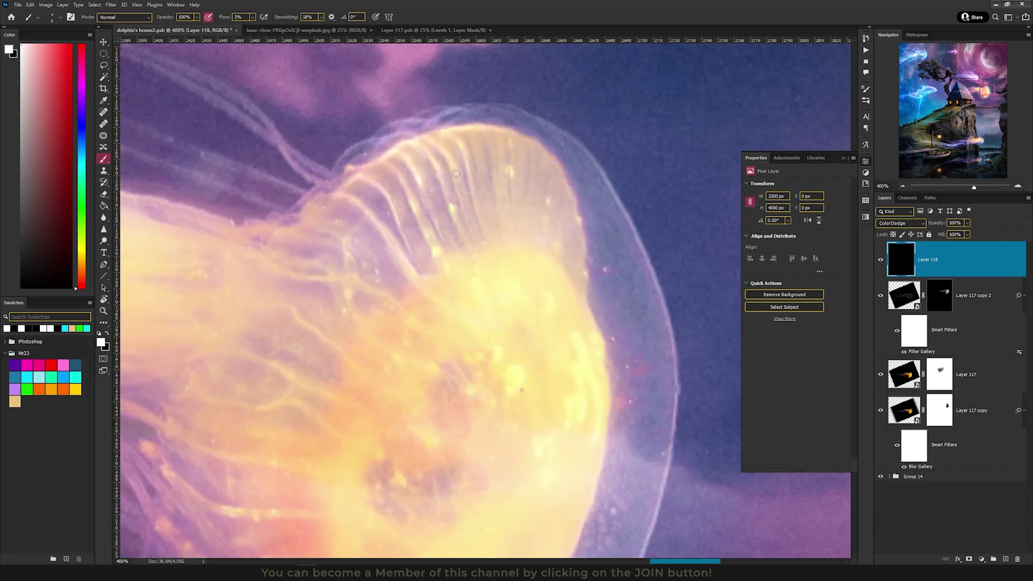
drag(467, 313, 431, 135)
mouse_move(538, 148)
mouse_down()
mouse_move(304, 209)
mouse_move(338, 279)
mouse_up()
mouse_move(304, 199)
mouse_down()
mouse_move(352, 272)
mouse_move(526, 110)
mouse_move(626, 212)
mouse_up()
drag(542, 152, 582, 280)
drag(565, 197, 514, 250)
drag(560, 226, 508, 235)
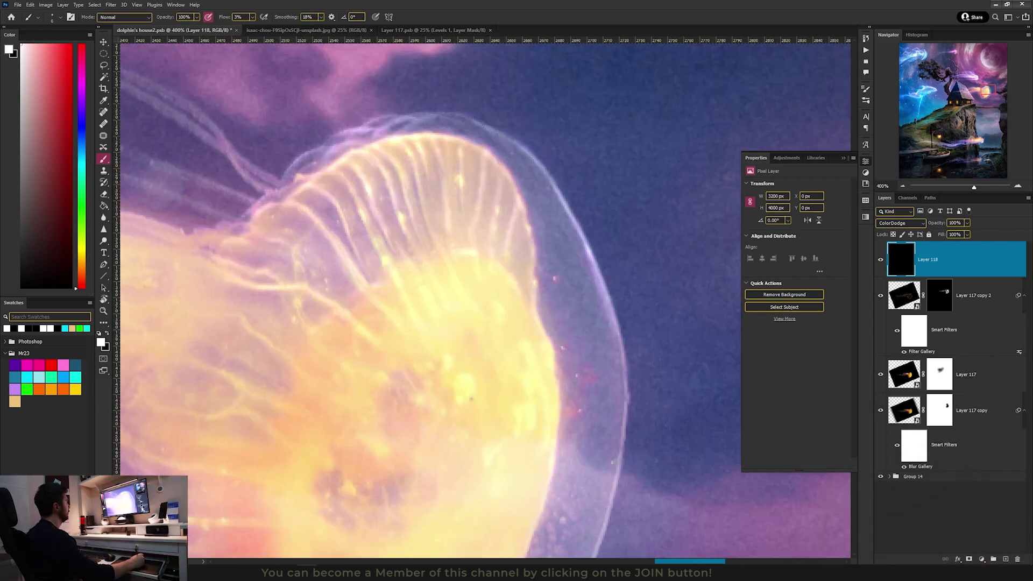
drag(565, 207, 474, 122)
mouse_move(248, 180)
mouse_down()
mouse_move(597, 269)
mouse_move(509, 245)
mouse_up()
drag(544, 187, 568, 231)
Brush white highlights along the thin trailing tentacles above the jellyfish's main tail
drag(188, 170, 441, 244)
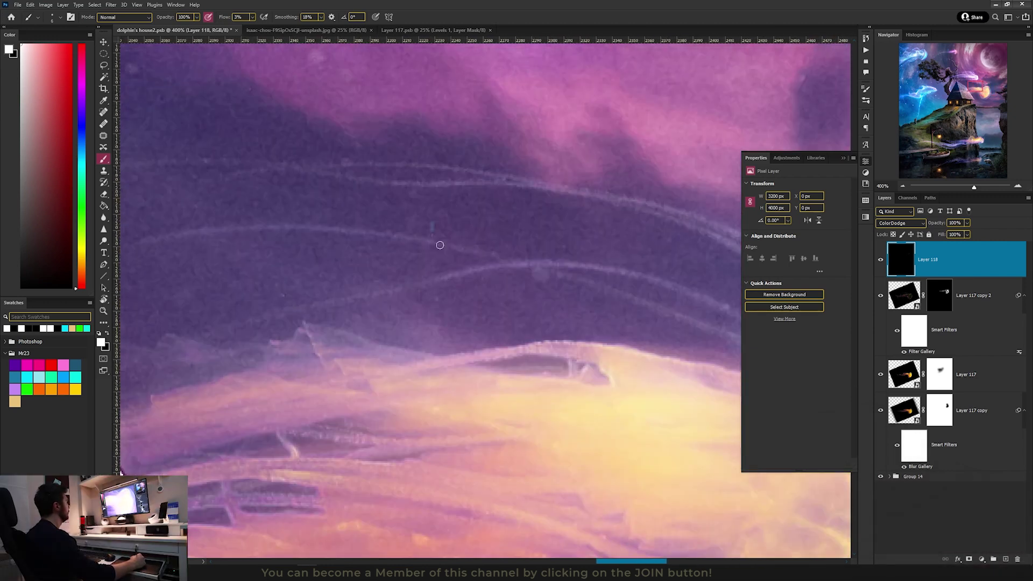
drag(502, 175, 436, 167)
mouse_move(307, 335)
mouse_down()
mouse_move(336, 361)
mouse_move(164, 177)
mouse_up()
drag(541, 193, 602, 207)
drag(481, 253, 586, 265)
mouse_move(499, 337)
mouse_down()
mouse_move(557, 342)
mouse_move(307, 189)
mouse_up()
drag(417, 151, 461, 180)
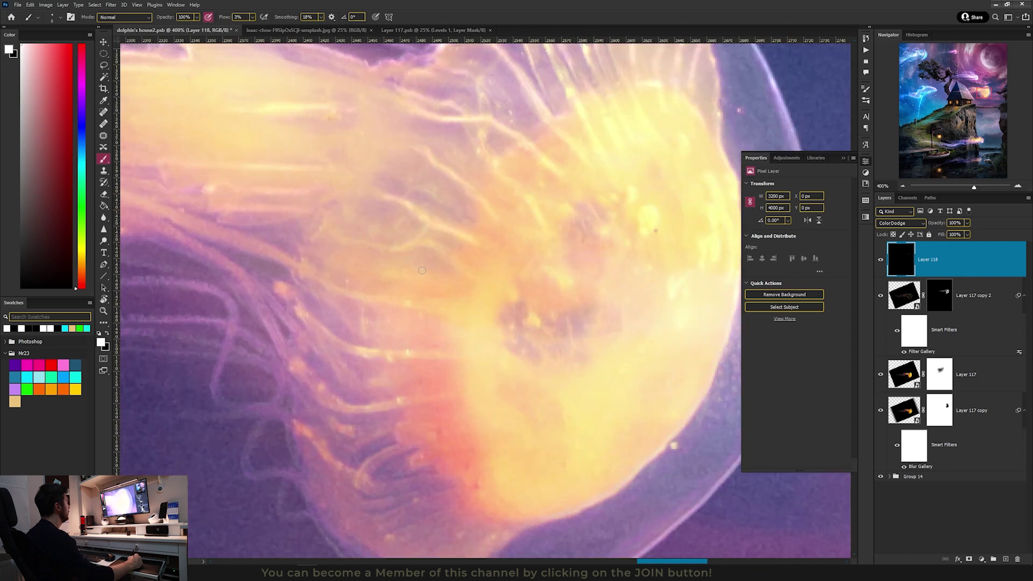
Trace the fine filaments in the lower half of the bell with white highlight strokes
drag(402, 245, 455, 255)
drag(400, 353, 449, 355)
scroll(460, 399, down, 3)
scroll(460, 399, right, 3)
scroll(377, 350, down, 3)
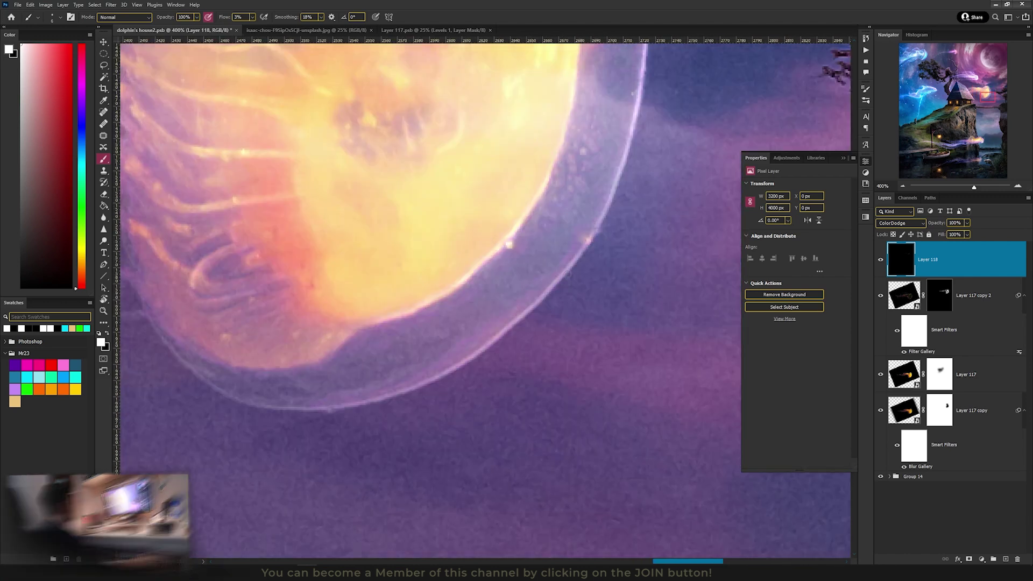
Enlarge the brush and add glow to the tail strands beside the roof at 30% opacity and 10% flow
key(bracketright)
key(bracketright)
key(bracketright)
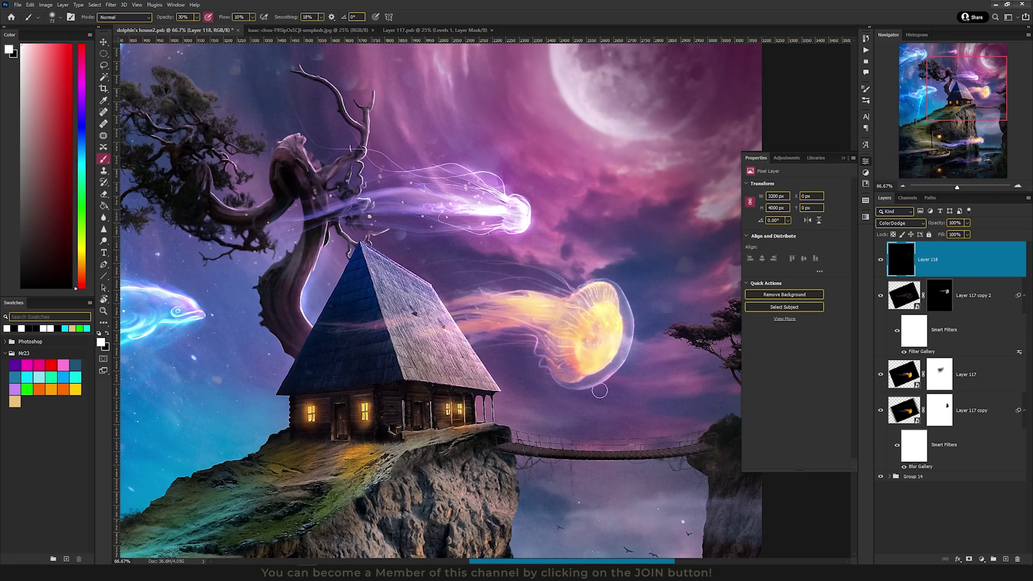
mouse_move(600, 391)
mouse_down()
mouse_move(419, 317)
mouse_move(619, 301)
mouse_move(484, 323)
mouse_up()
key(v)
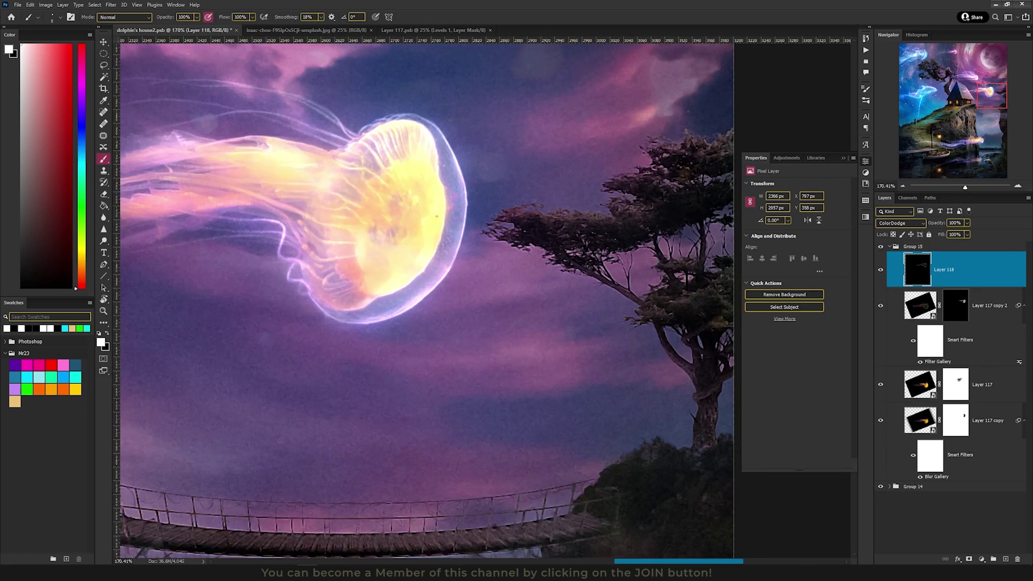
Add a new layer on top of the jellyfish group and dot tiny white particles inside the bell's rim and lower filaments
scroll(438, 203, up, 2)
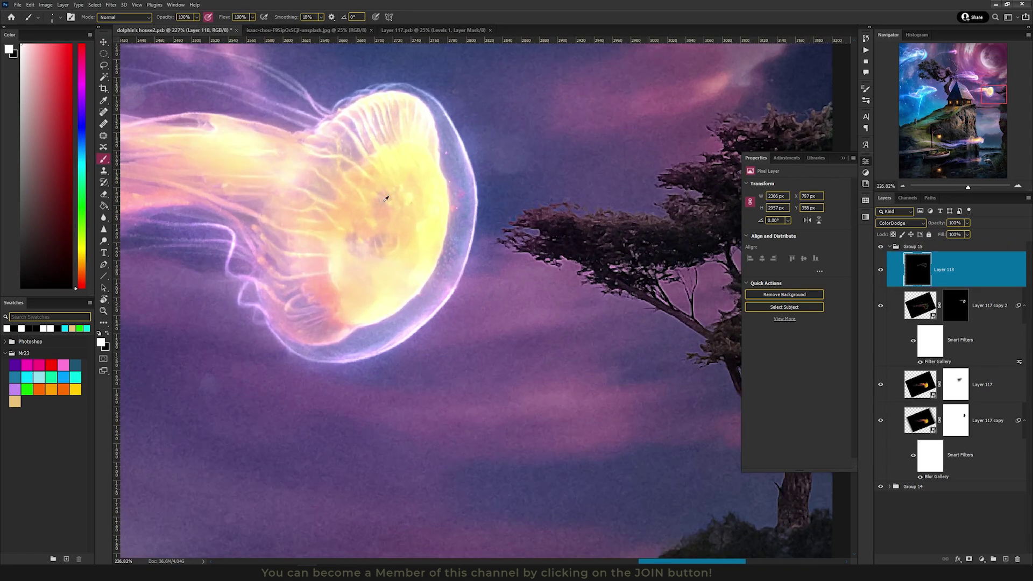
scroll(472, 227, up, 2)
drag(472, 227, 418, 250)
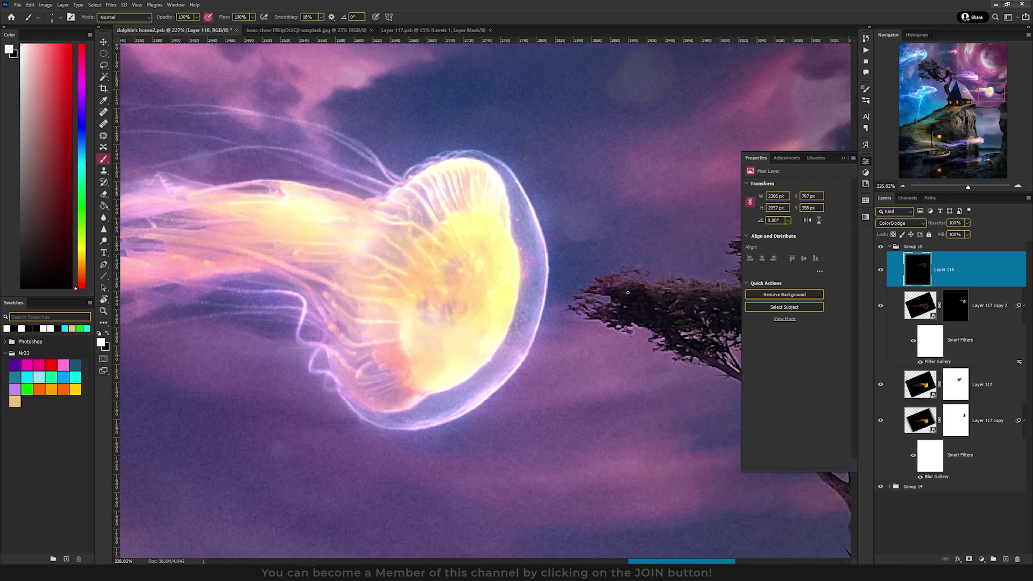
click(1005, 559)
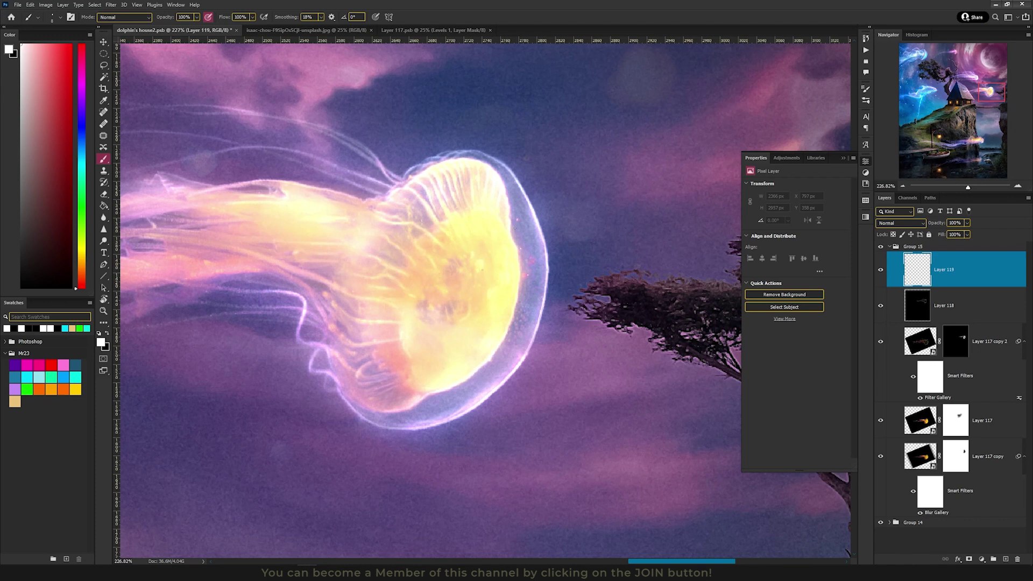
click(519, 213)
click(526, 229)
click(528, 309)
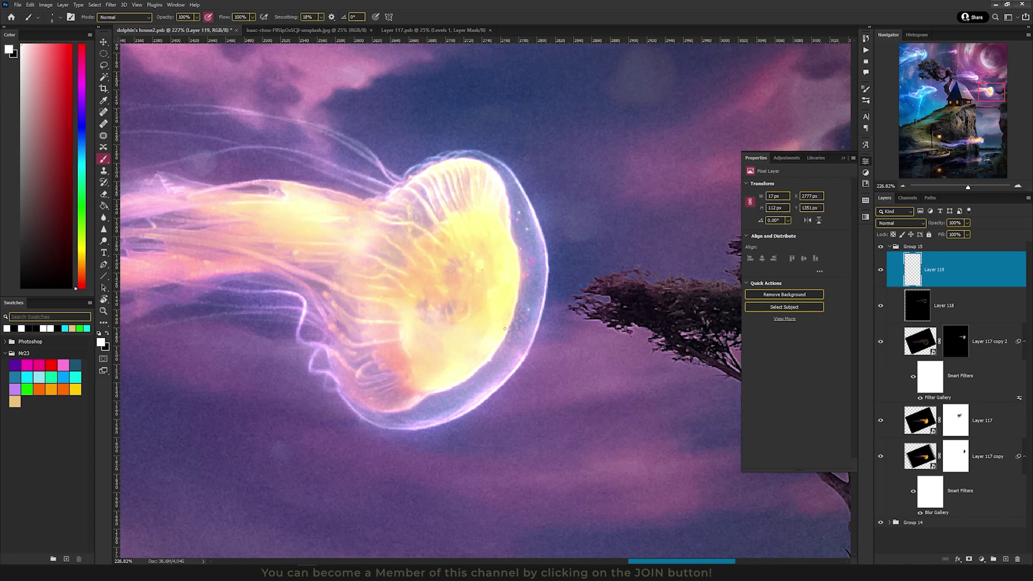
click(339, 331)
click(366, 358)
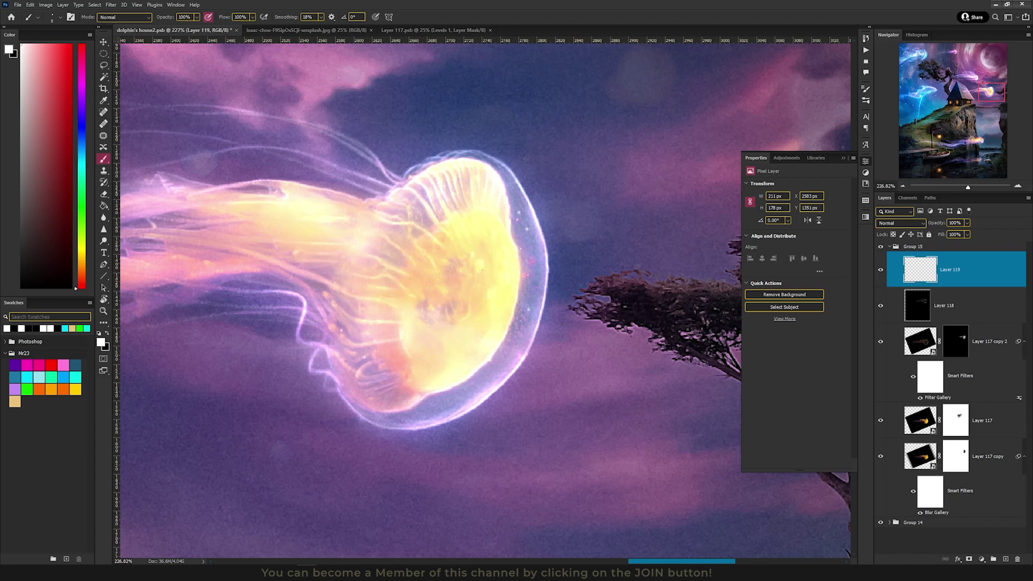
Scatter more tiny white particles around the trailing tentacles above and below the jellyfish's tail
drag(317, 325, 317, 295)
click(277, 303)
click(235, 302)
click(378, 174)
click(343, 162)
click(215, 172)
click(277, 145)
click(333, 147)
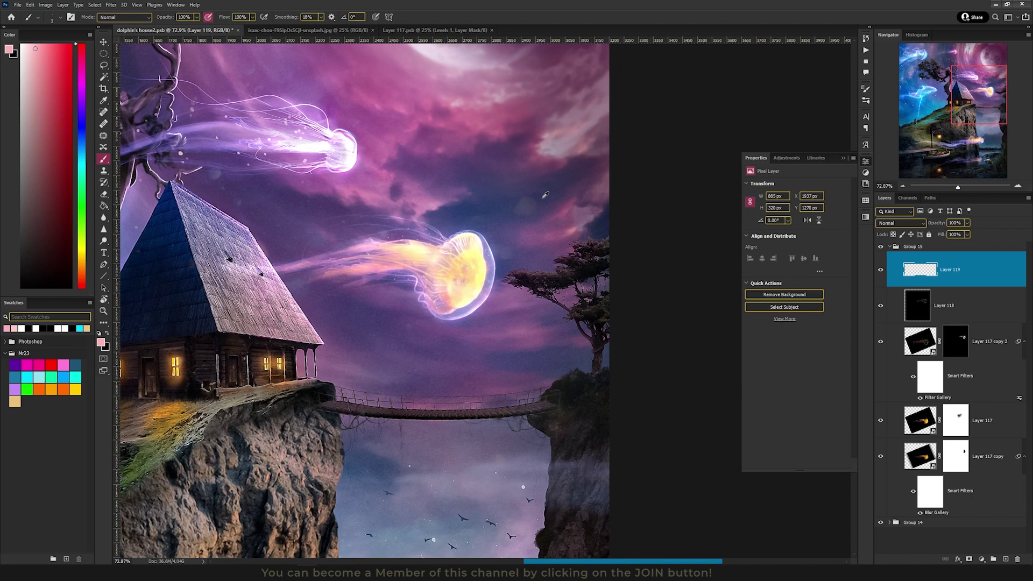
Examine the glowing jellyfish up close and against the house, bridge and sky
key(v)
scroll(533, 210, down, 3)
scroll(514, 207, up, 4)
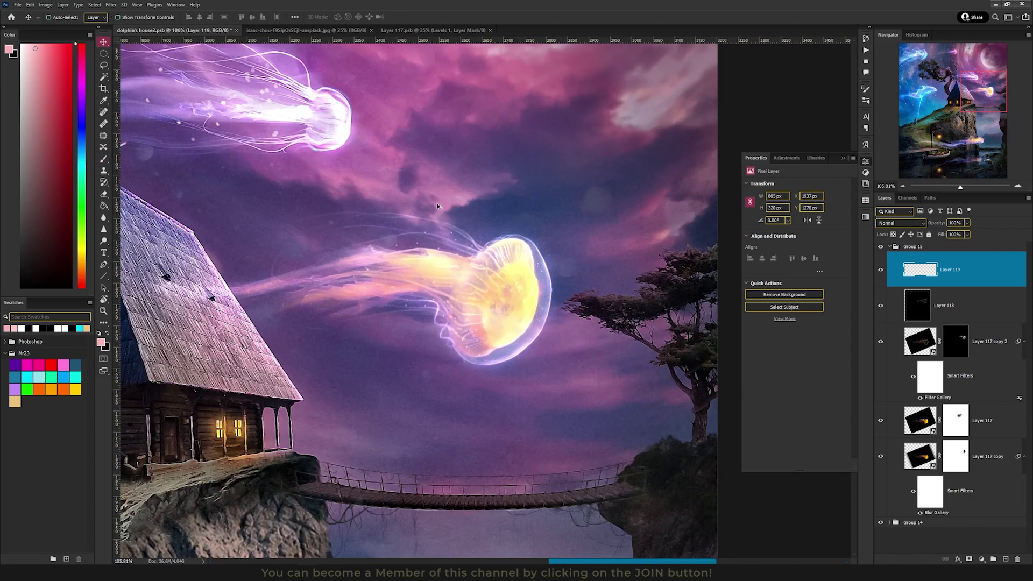
scroll(438, 206, up, 2)
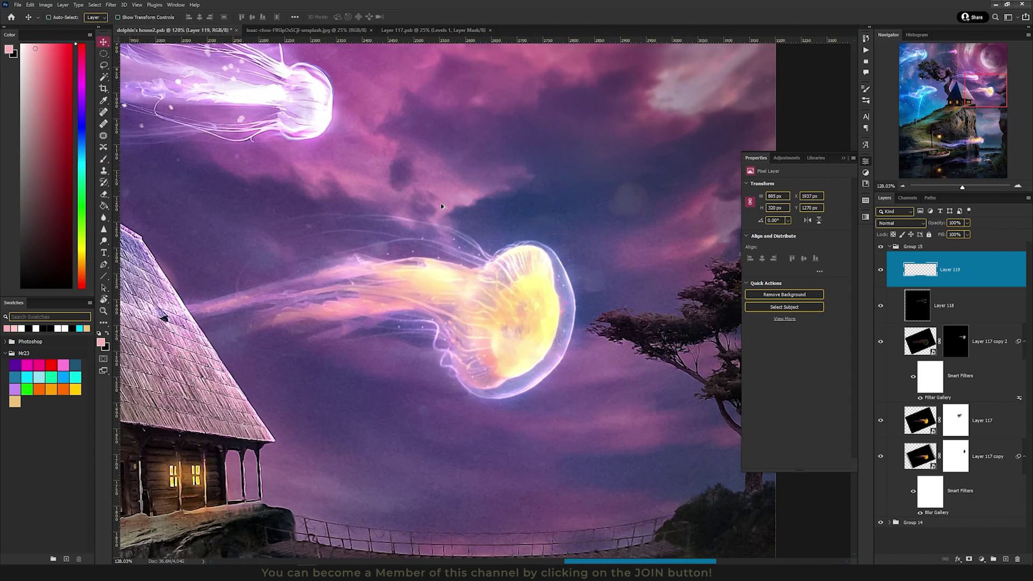
scroll(441, 206, down, 4)
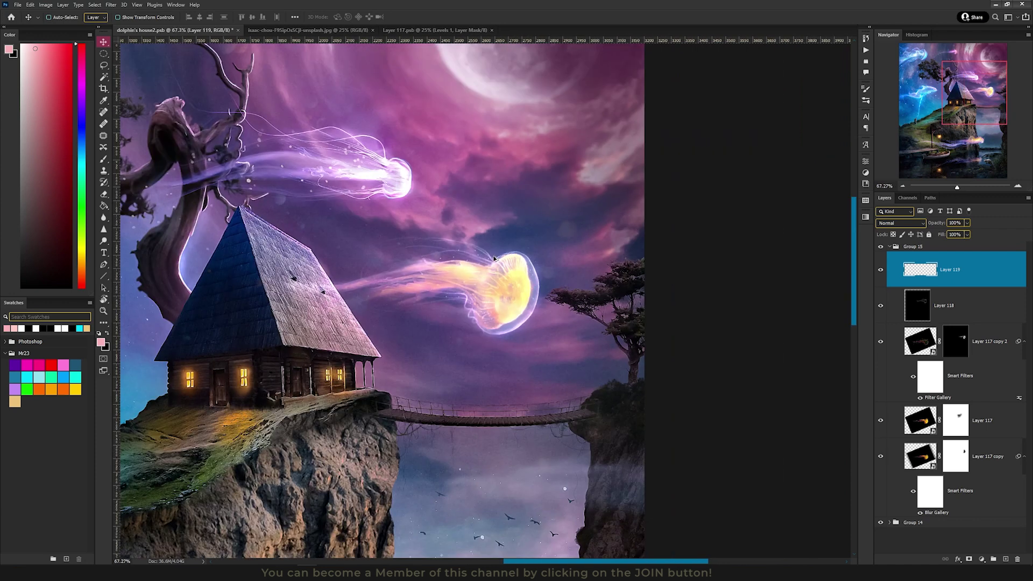
scroll(494, 259, up, 4)
drag(553, 230, 647, 162)
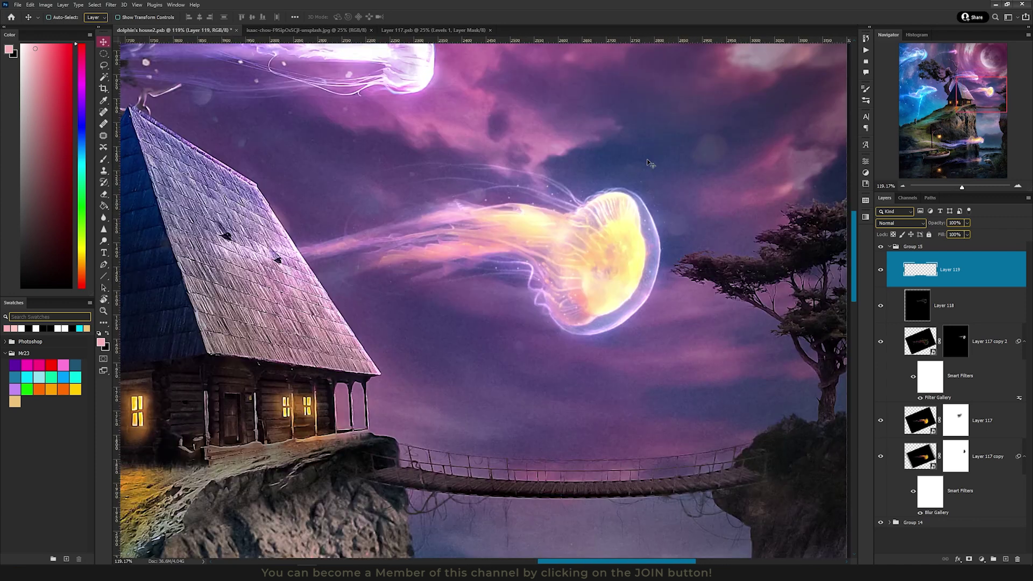
scroll(649, 162, down, 1)
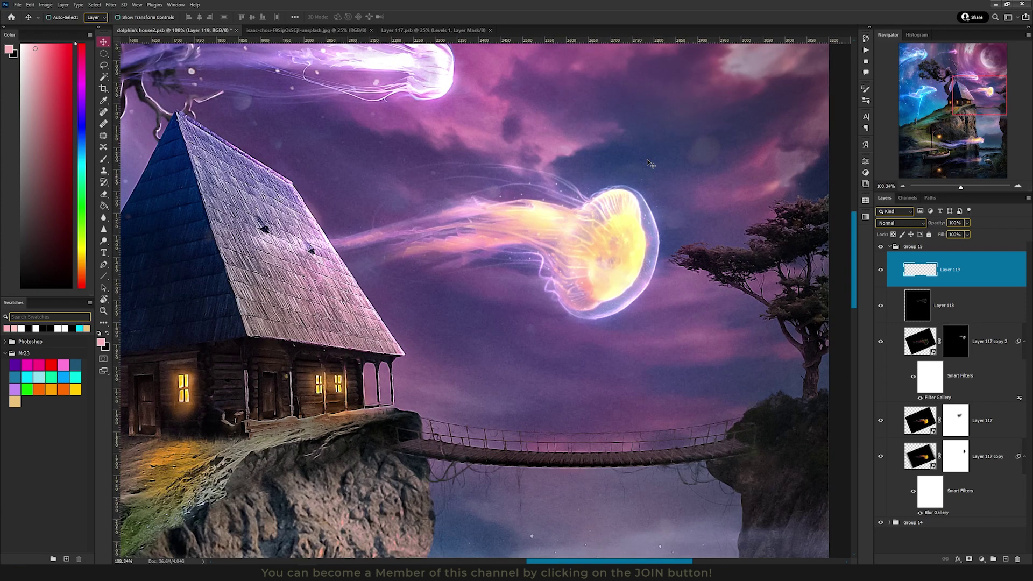